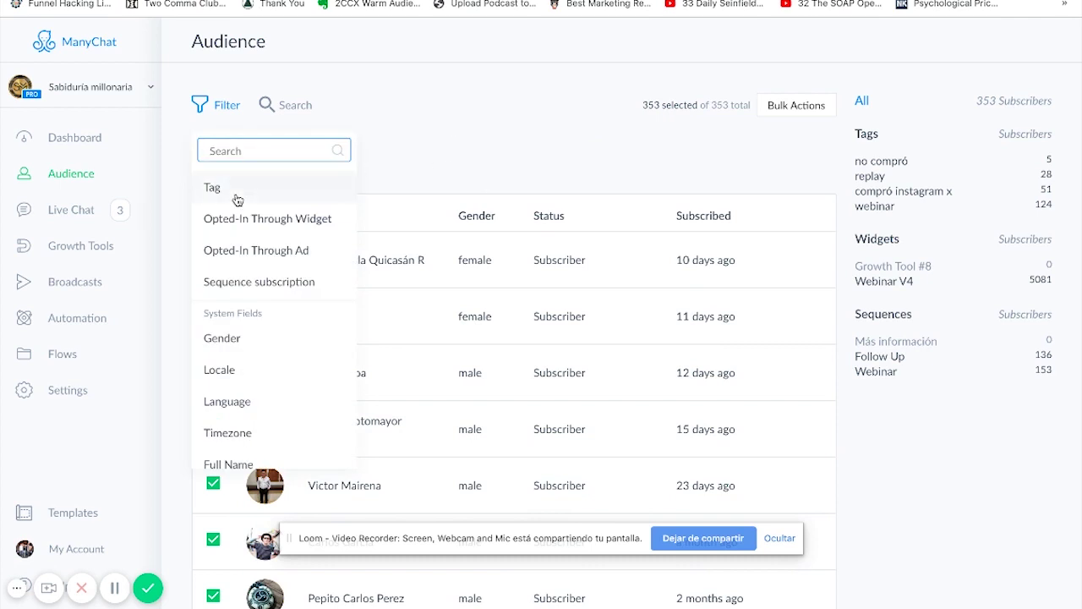
# Review the available audience filter conditions and the bulk actions offered for the selected subscribers
pyautogui.scroll(-5, 279, 423)
pyautogui.scroll(-5, 257, 421)
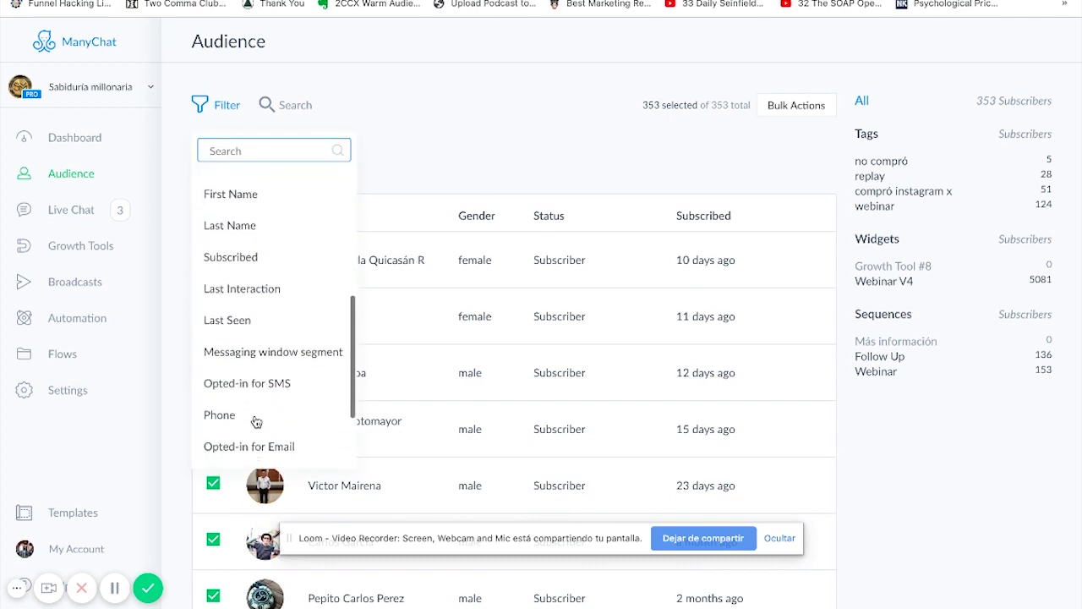
pyautogui.scroll(10, 256, 421)
pyautogui.click(416, 148)
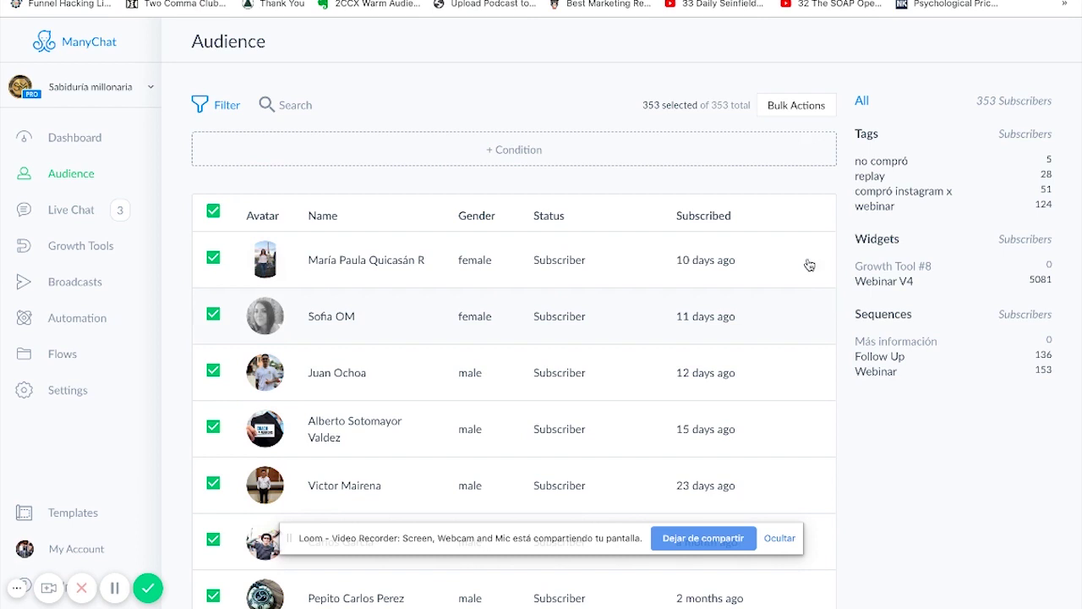
pyautogui.click(809, 104)
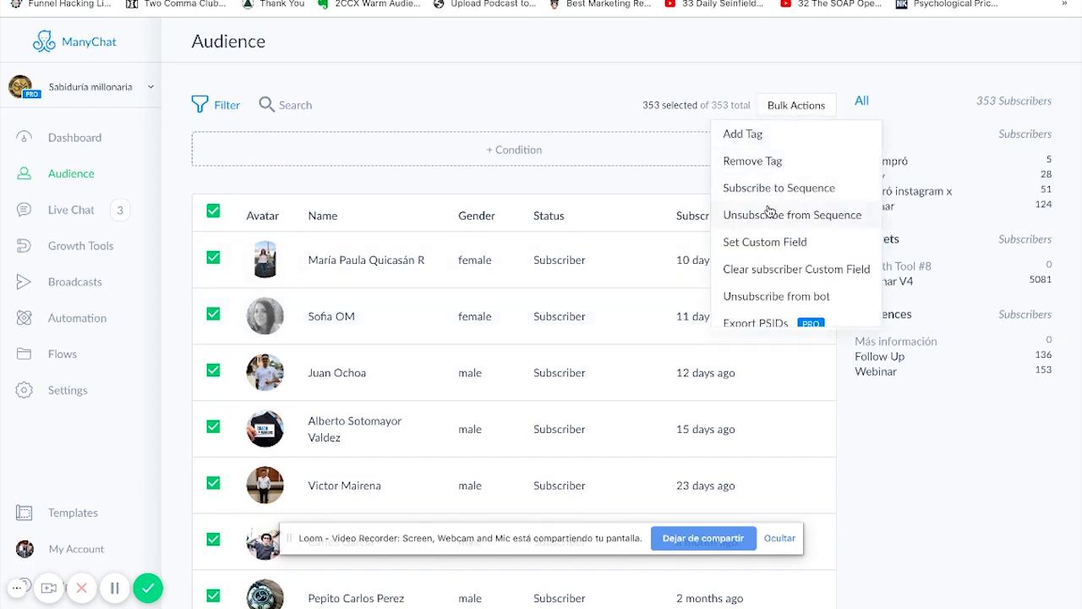
pyautogui.scroll(-1, 770, 210)
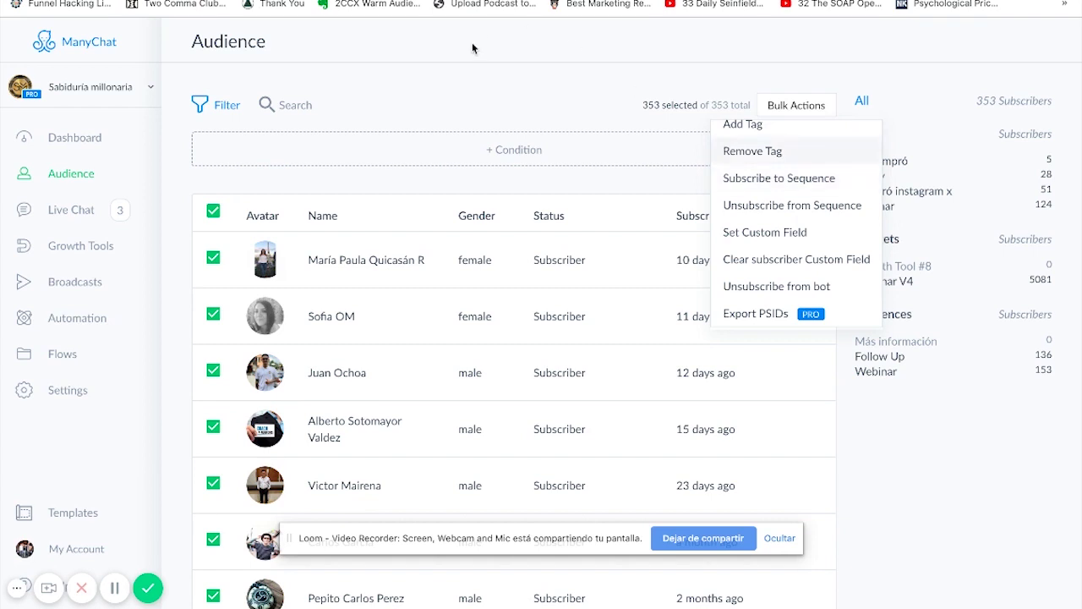
pyautogui.click(475, 76)
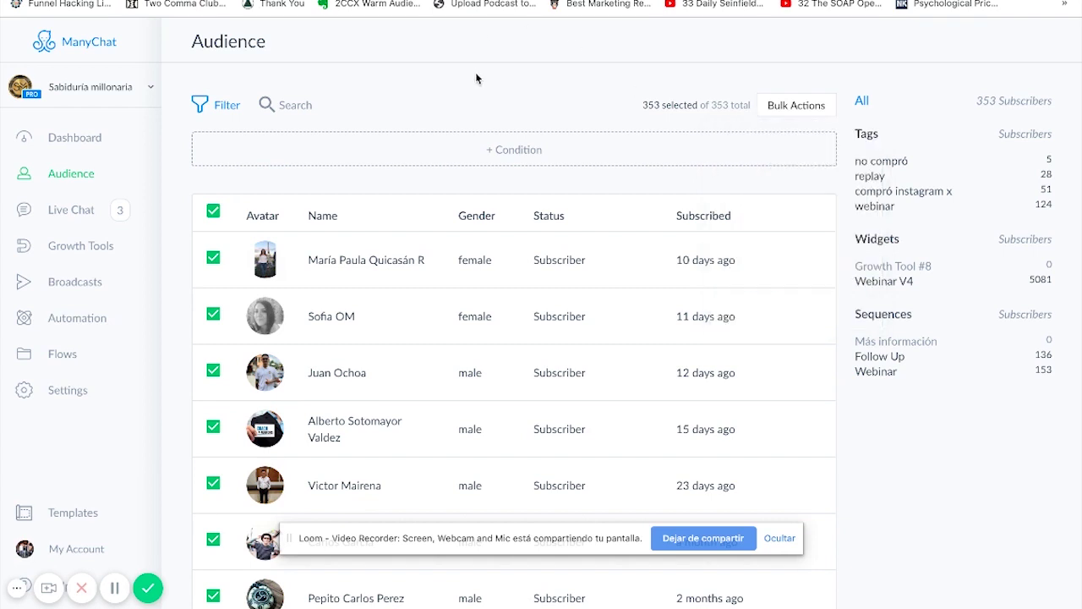
# Examine the bot's dashboard, including subscriber stats, language and gender breakdowns, content overview and last modified flows
pyautogui.click(75, 144)
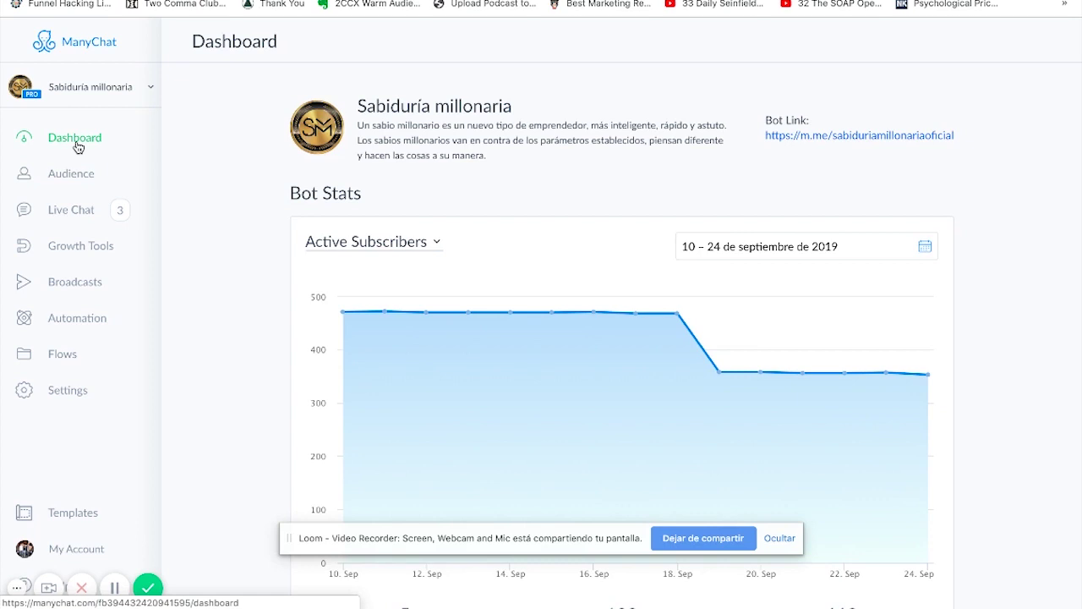
pyautogui.scroll(-2, 365, 411)
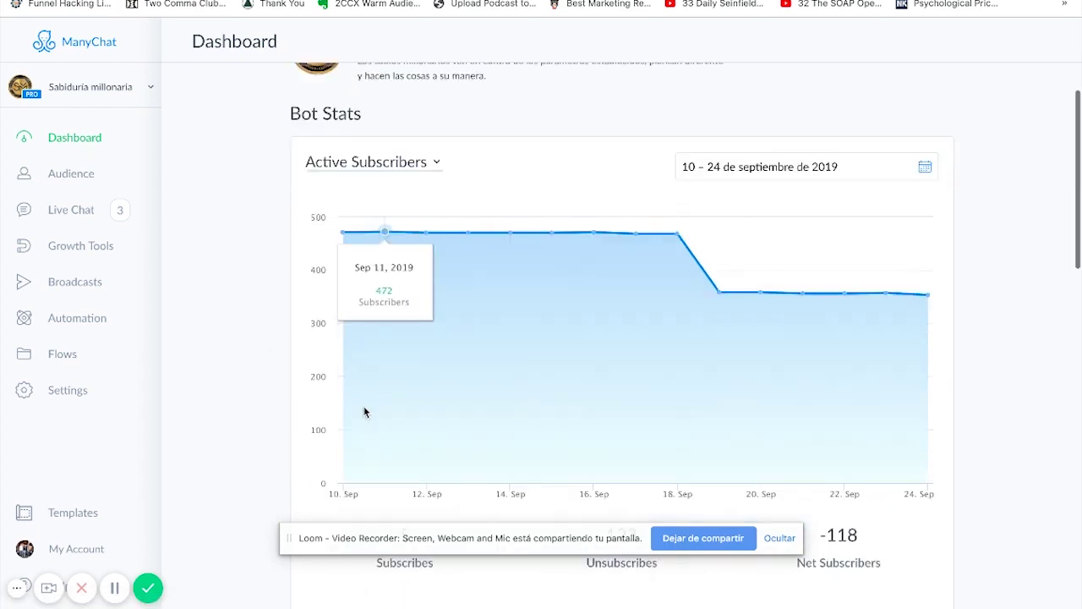
pyautogui.scroll(-5, 365, 411)
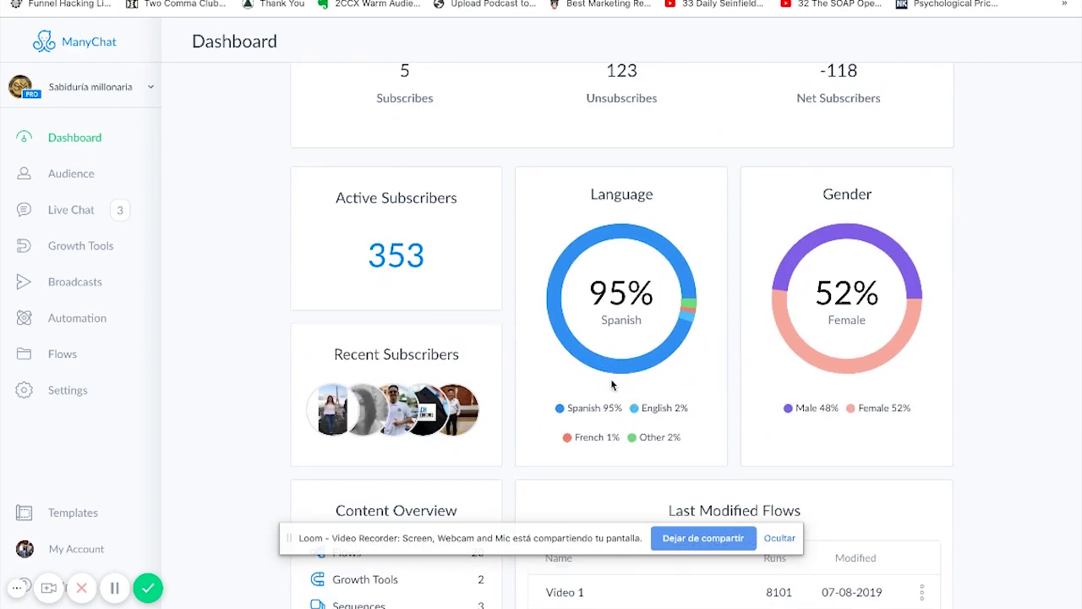
pyautogui.scroll(-4, 611, 380)
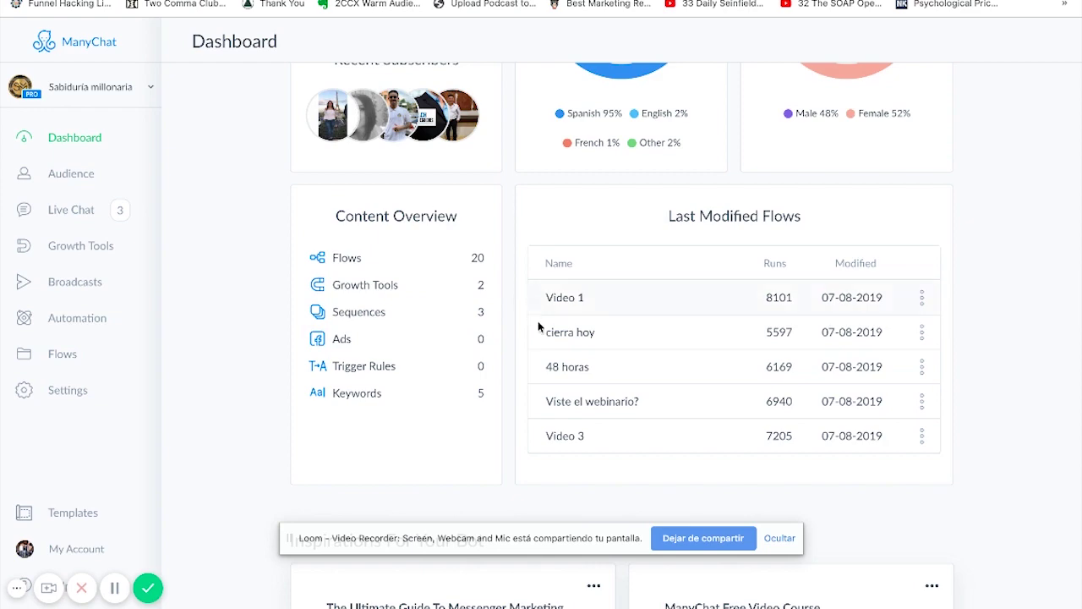
pyautogui.scroll(-3, 541, 338)
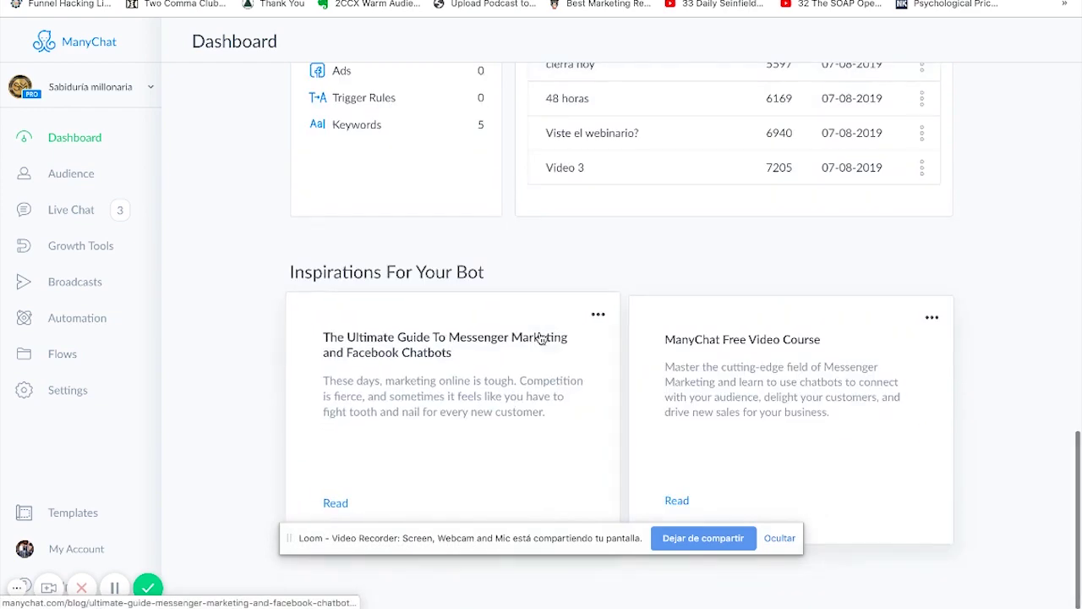
pyautogui.scroll(3, 541, 338)
pyautogui.scroll(5, 331, 229)
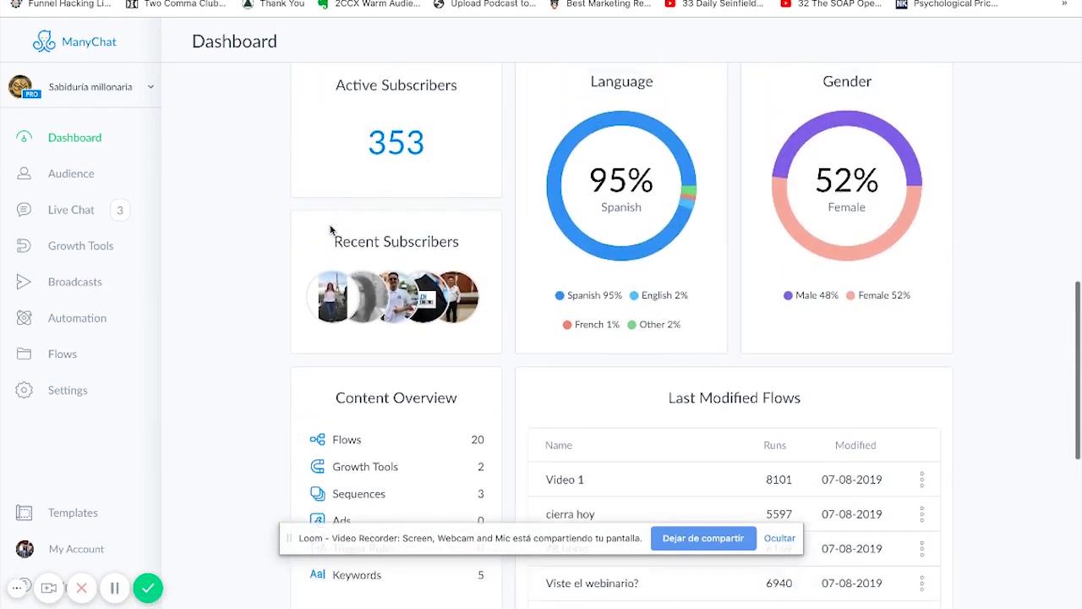
pyautogui.scroll(5, 330, 228)
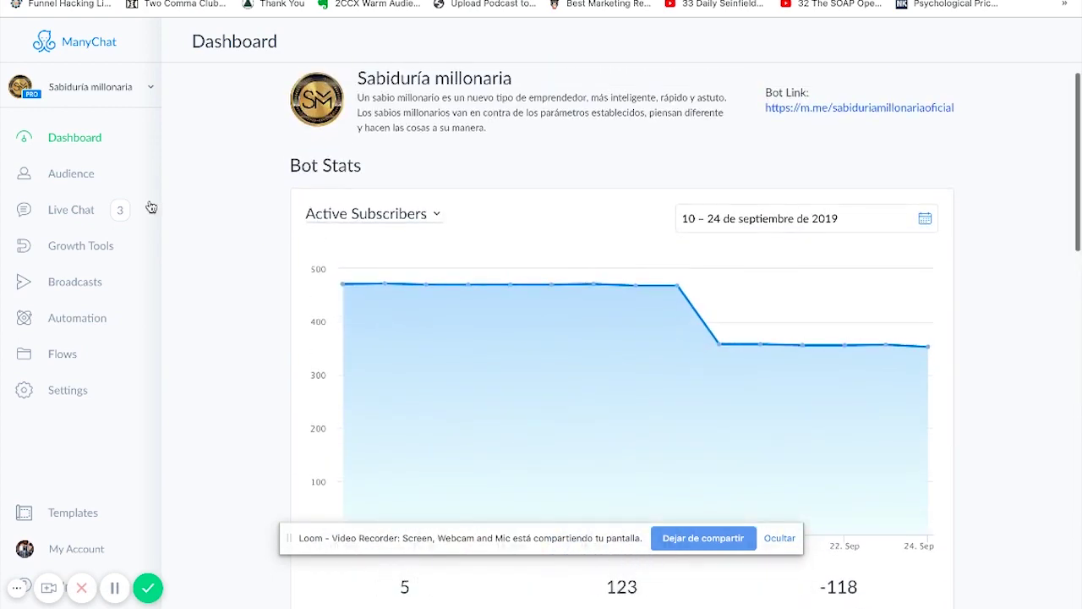
# View the Audience subscriber list and the open Live Chat conversations
pyautogui.click(61, 187)
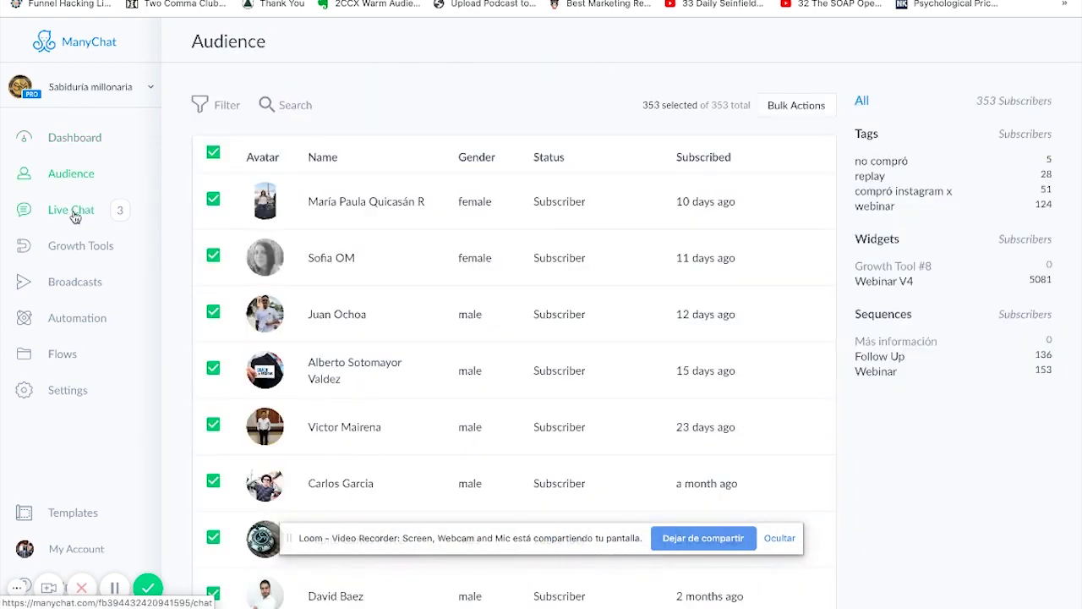
pyautogui.scroll(-1, 285, 314)
pyautogui.scroll(1, 285, 315)
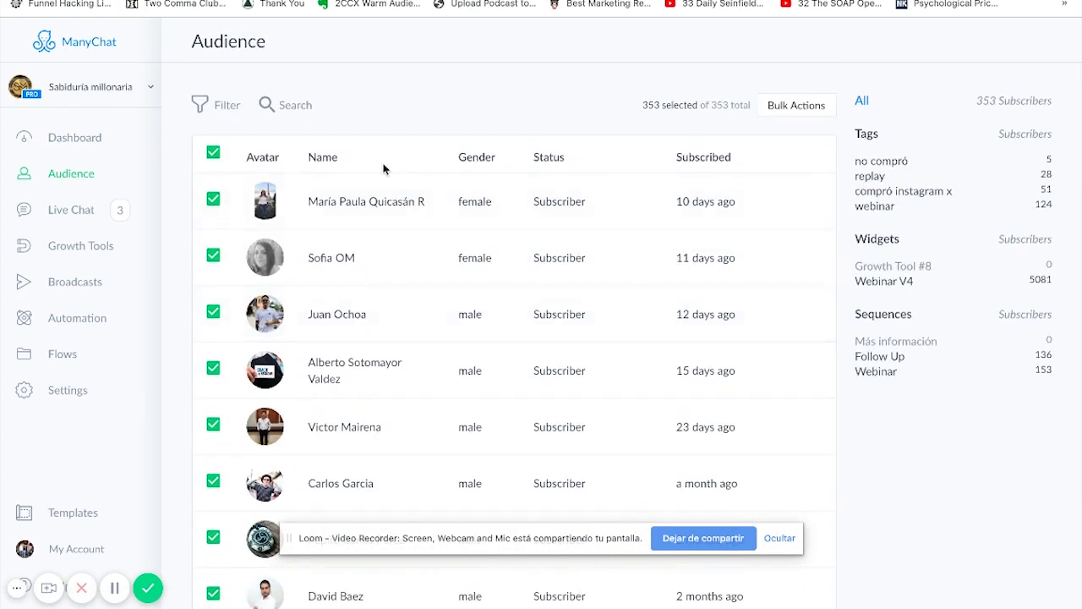
pyautogui.click(55, 223)
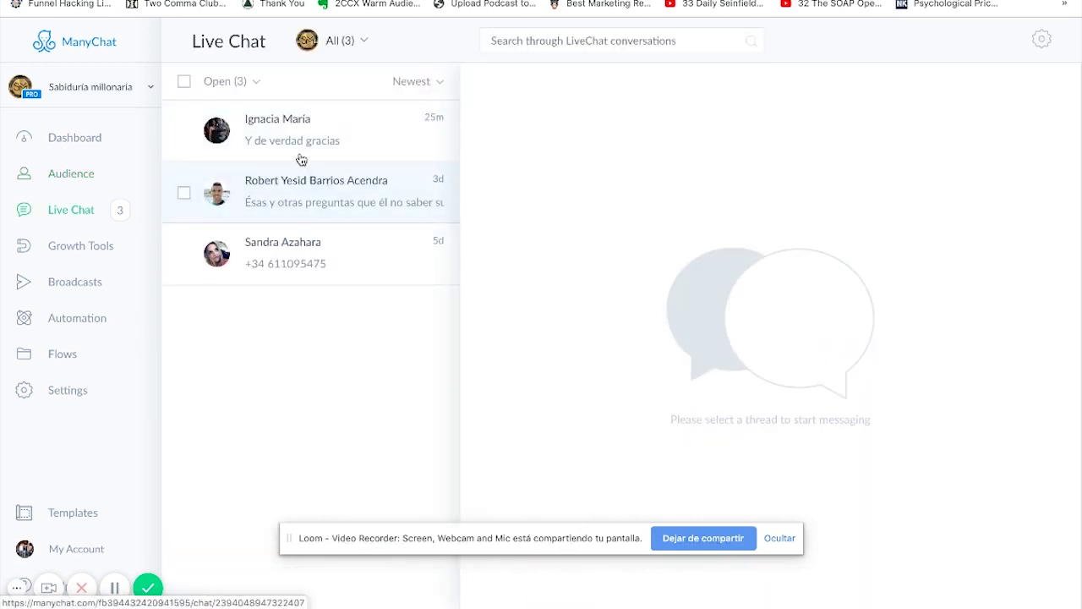
# View the Growth Tools widgets list and the ManyChat Ads page
pyautogui.click(90, 255)
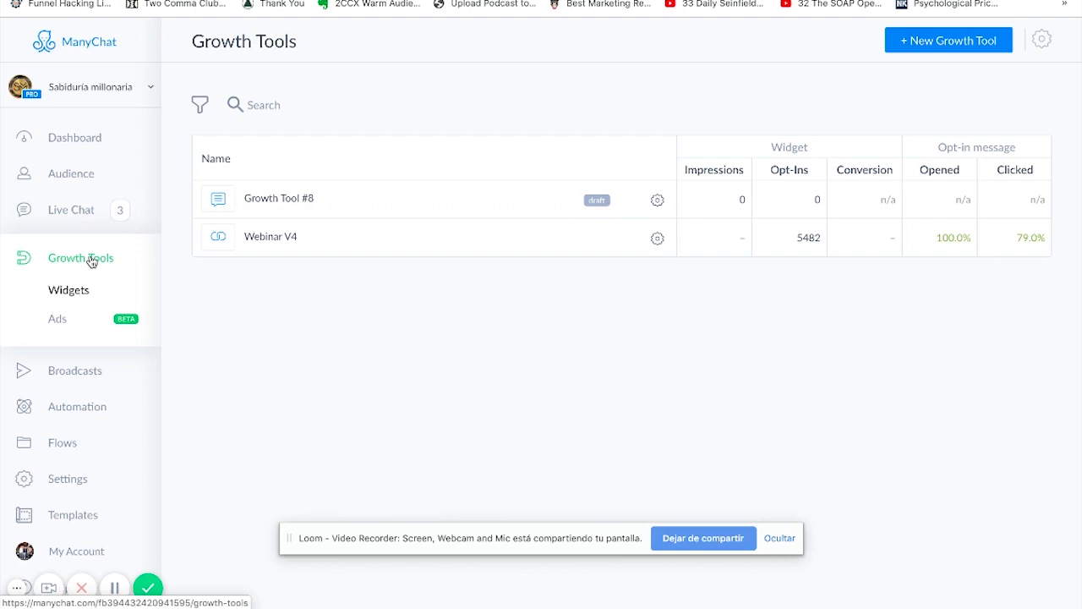
pyautogui.scroll(-1, 64, 337)
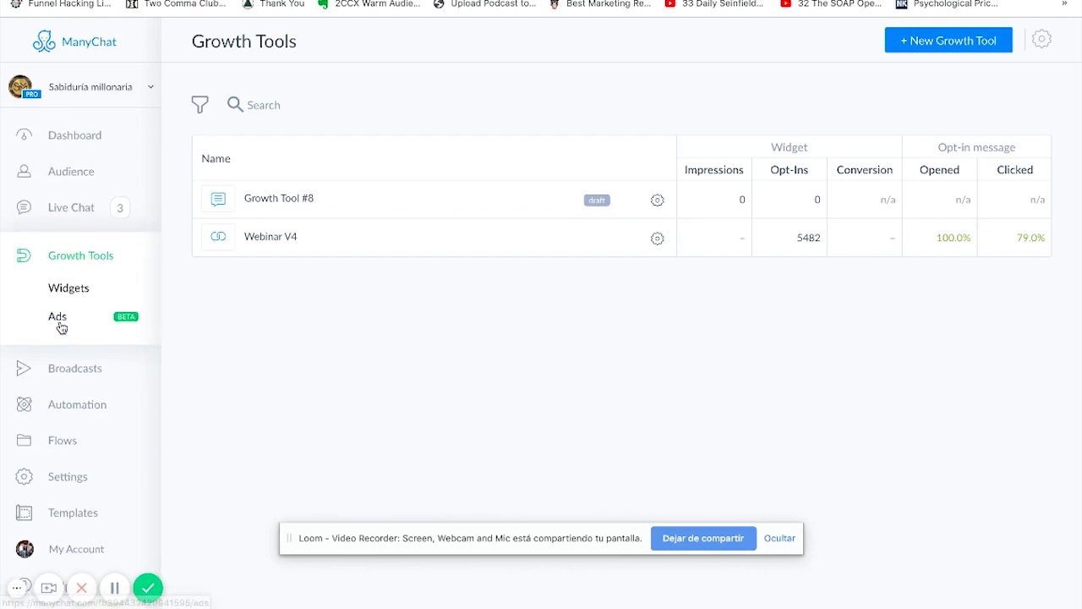
pyautogui.click(57, 316)
pyautogui.scroll(1, 515, 500)
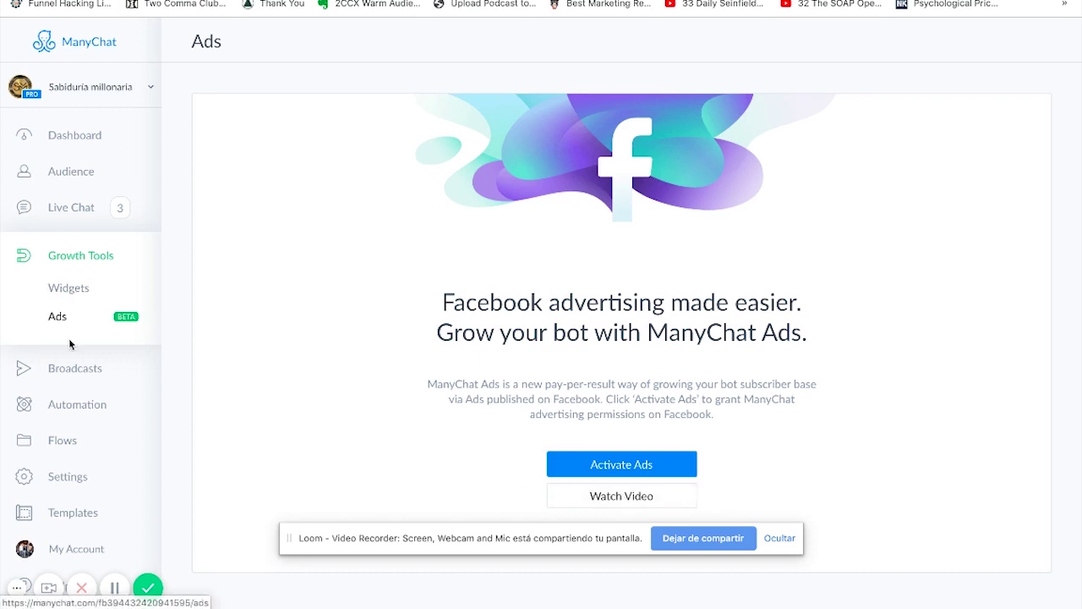
# Open the full broadcast history, load more entries and examine the sent, read and click figures
pyautogui.click(74, 366)
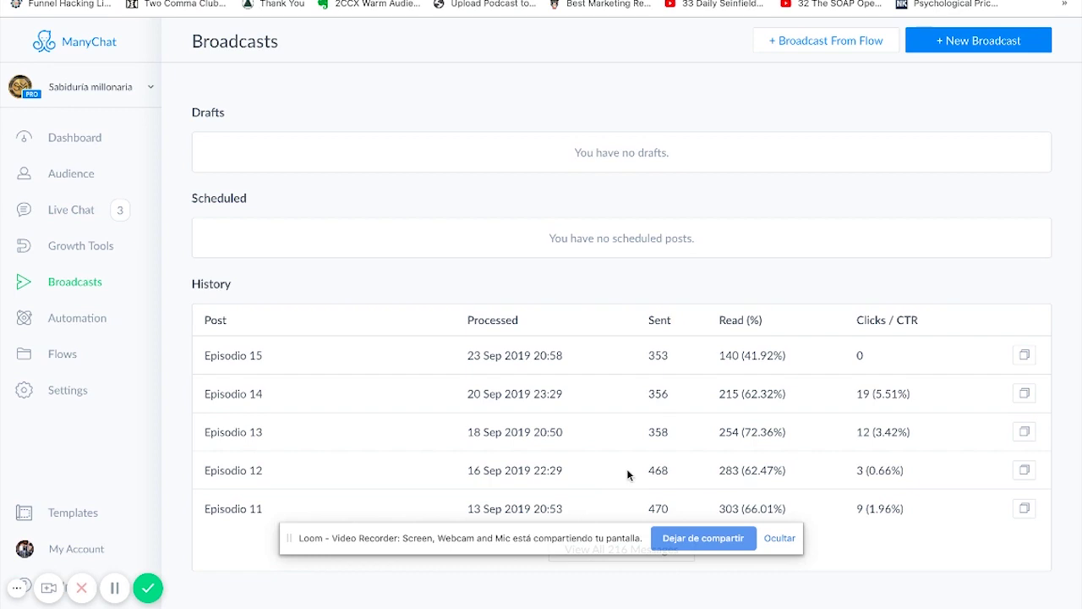
pyautogui.click(582, 560)
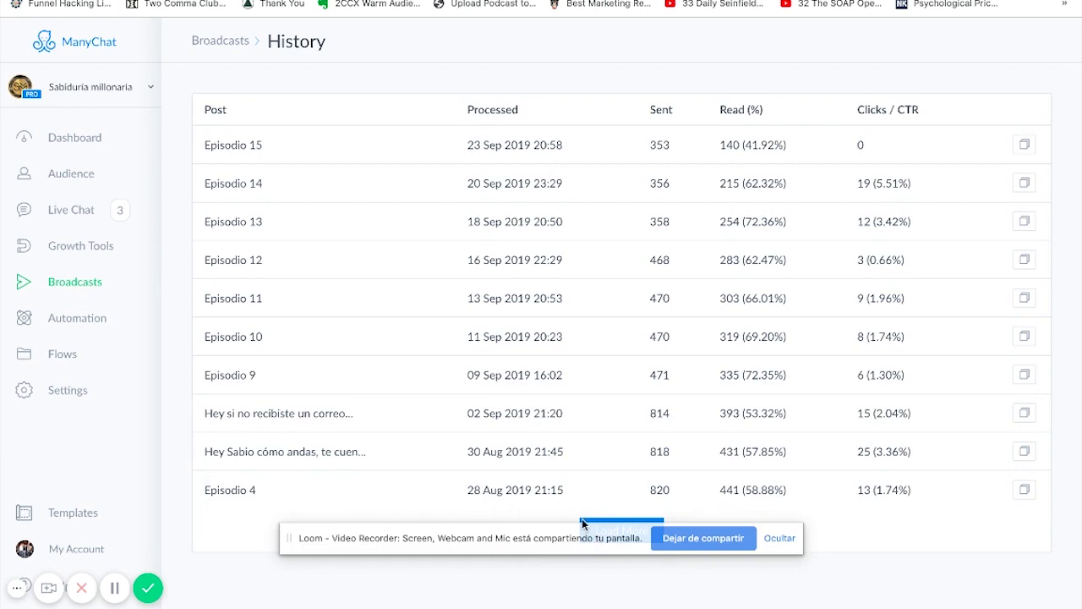
pyautogui.moveTo(533, 546); pyautogui.dragTo(535, 583)
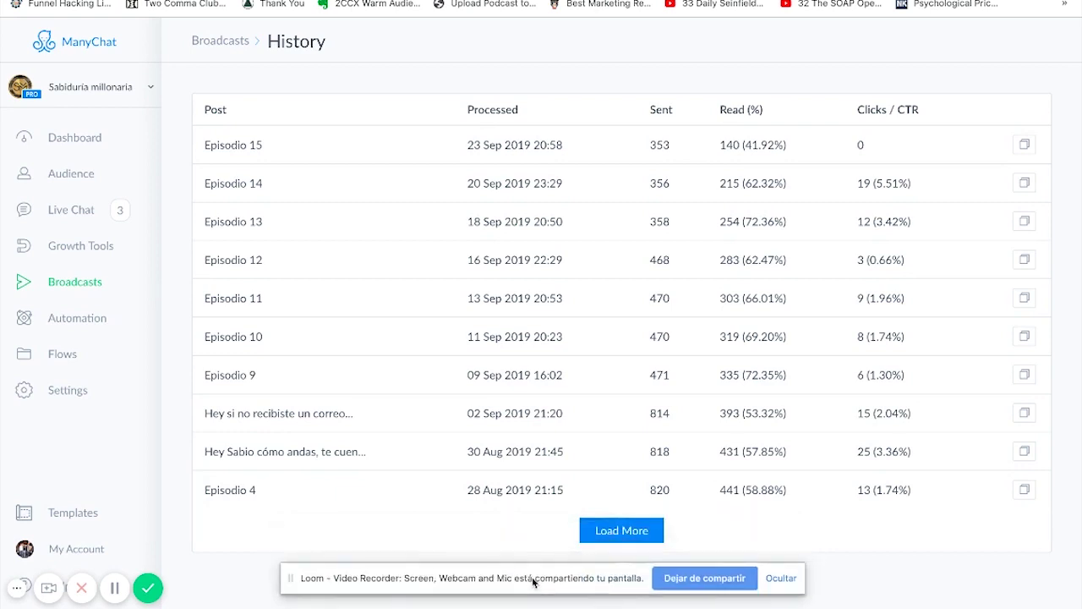
pyautogui.click(606, 529)
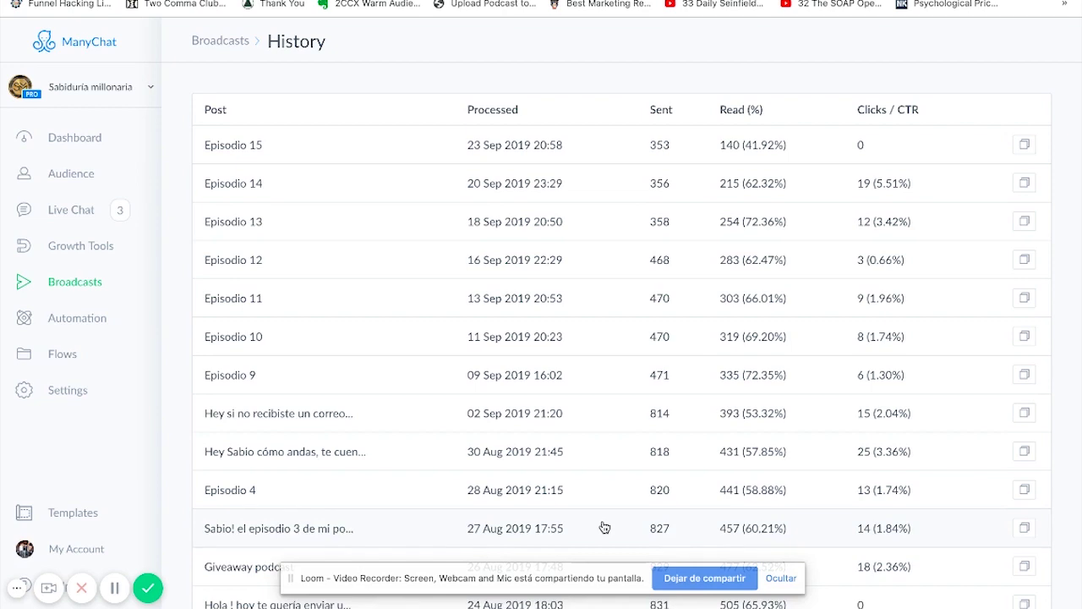
pyautogui.scroll(-5, 605, 528)
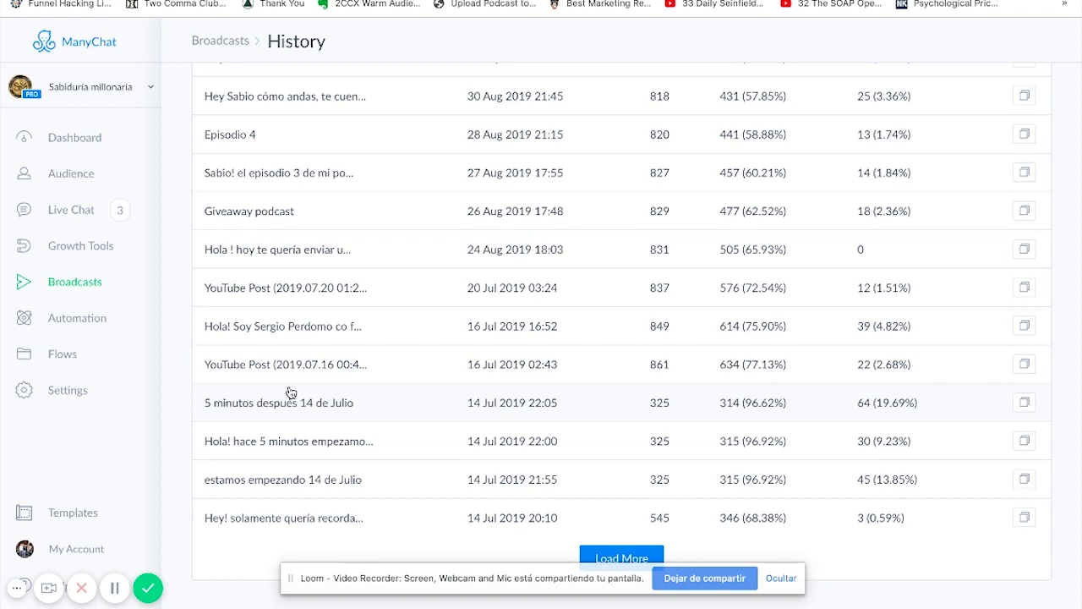
pyautogui.scroll(5, 290, 393)
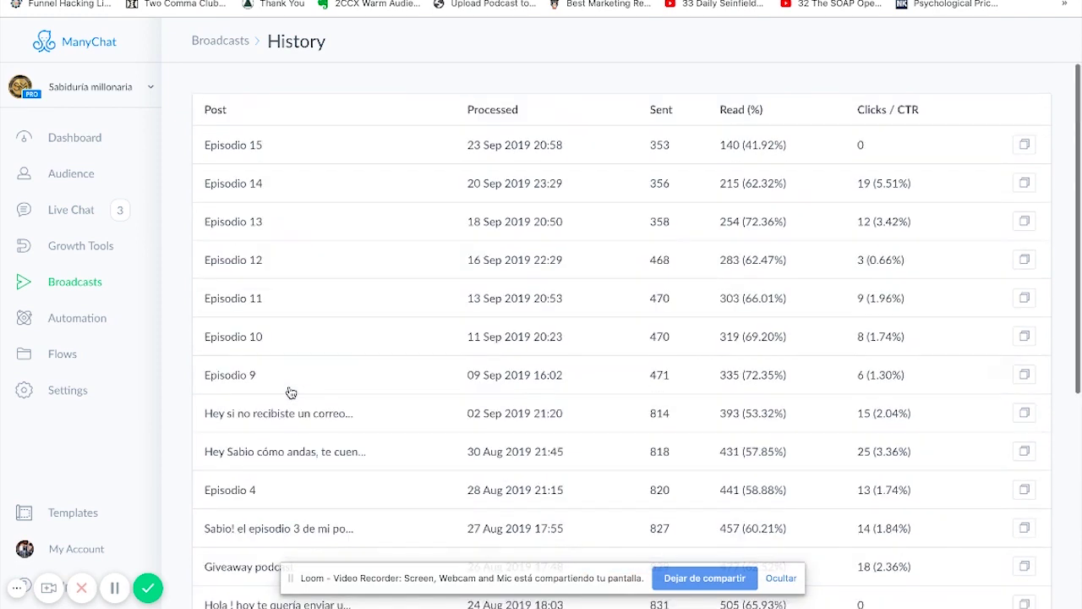
# Create a new broadcast from the Broadcasts overview and enter "gdgdsgdfg" as its post text
pyautogui.click(213, 43)
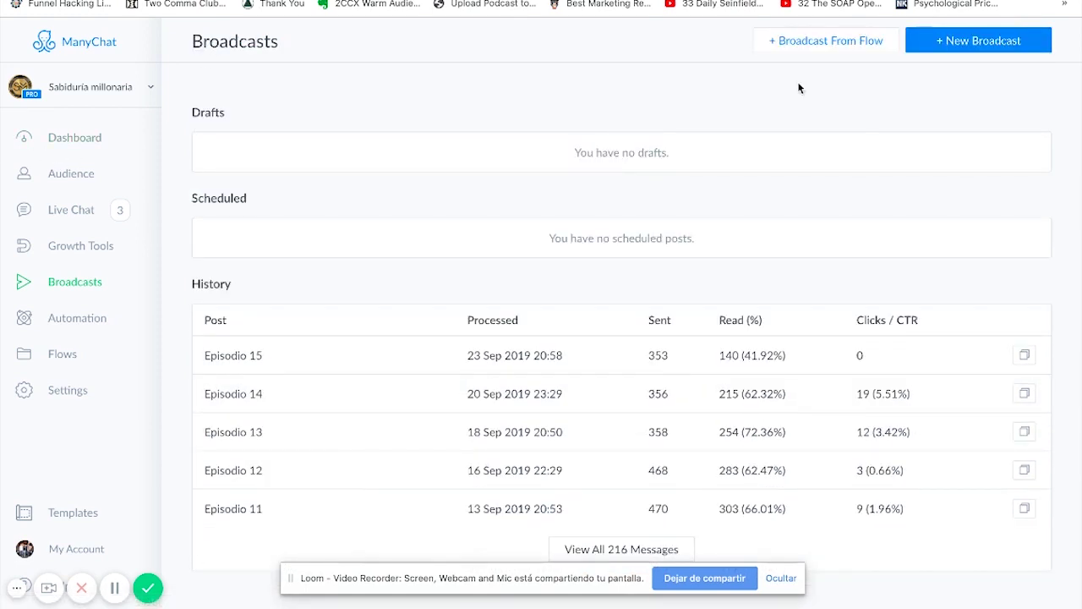
pyautogui.click(974, 40)
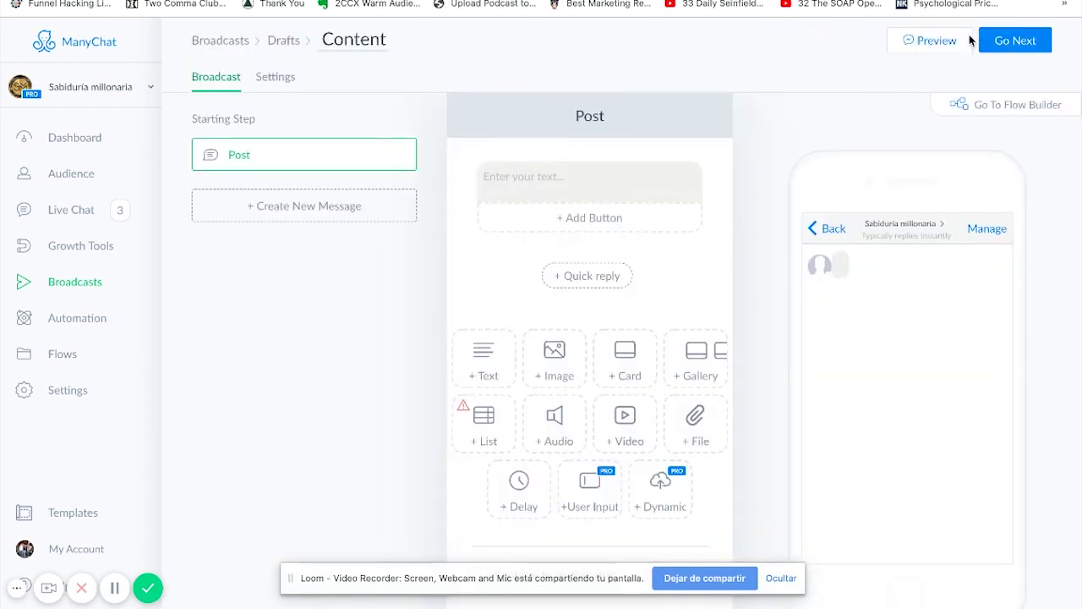
pyautogui.click(573, 191)
pyautogui.write('gdgdsgdfg')
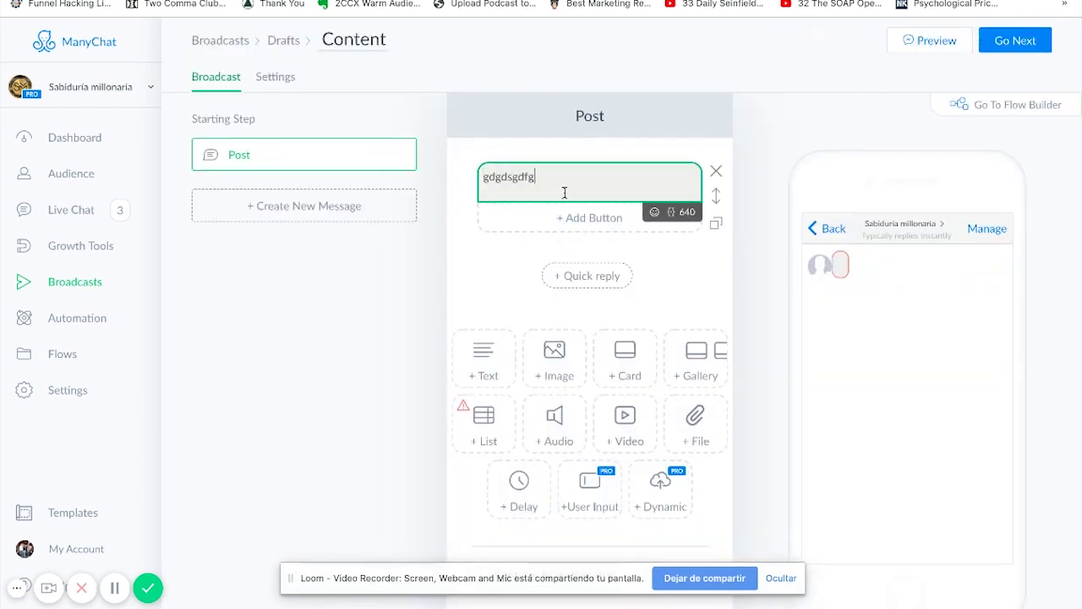
# Set the broadcast's content type to Non-Promotional Content with the Community Alert tag
pyautogui.click(275, 76)
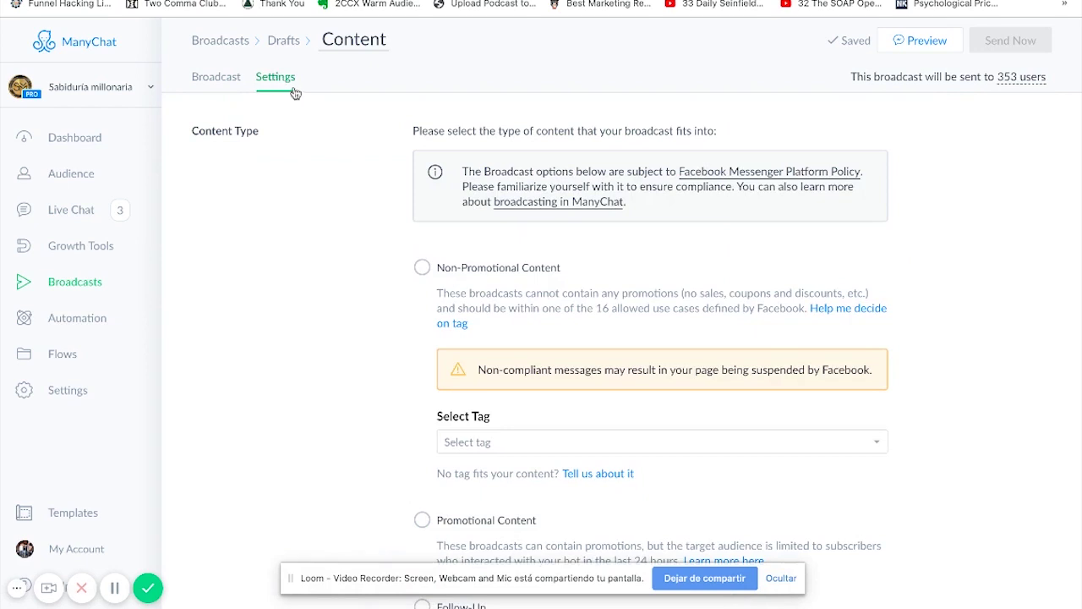
pyautogui.scroll(-1, 427, 253)
pyautogui.click(423, 191)
pyautogui.click(461, 365)
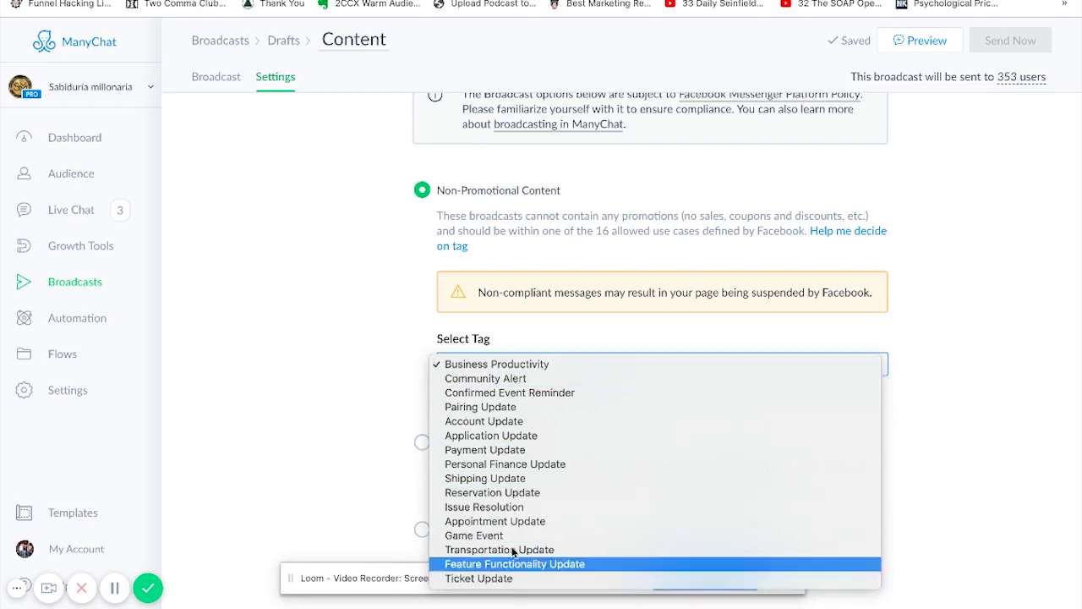
pyautogui.click(471, 378)
# Try the Promotional Content type for the broadcast and switch back to Non-Promotional Content
pyautogui.scroll(-3, 407, 406)
pyautogui.scroll(-2, 406, 408)
pyautogui.scroll(3, 407, 409)
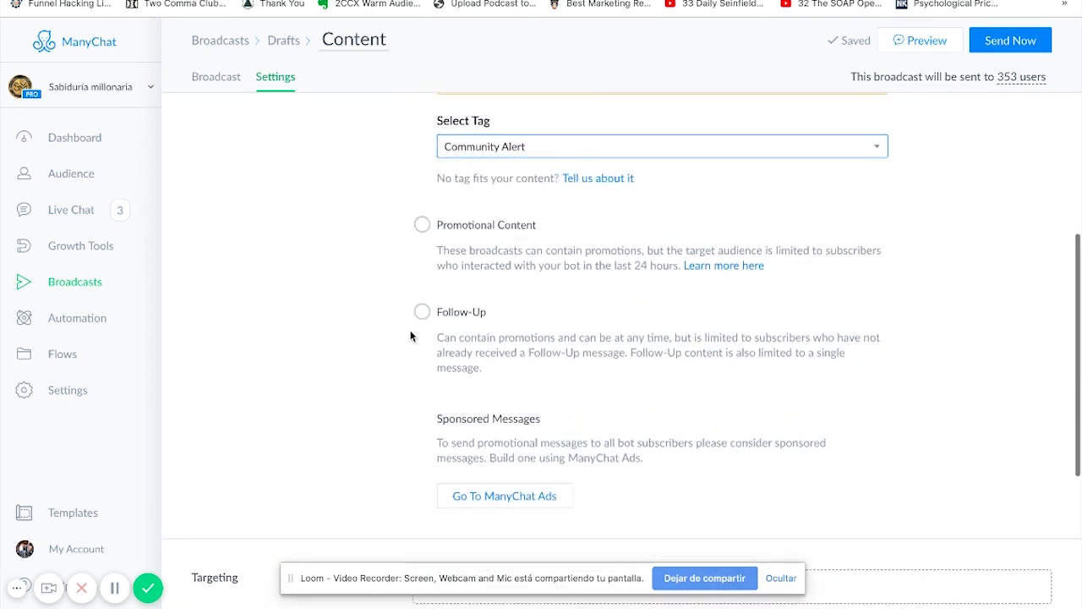
pyautogui.scroll(1, 410, 335)
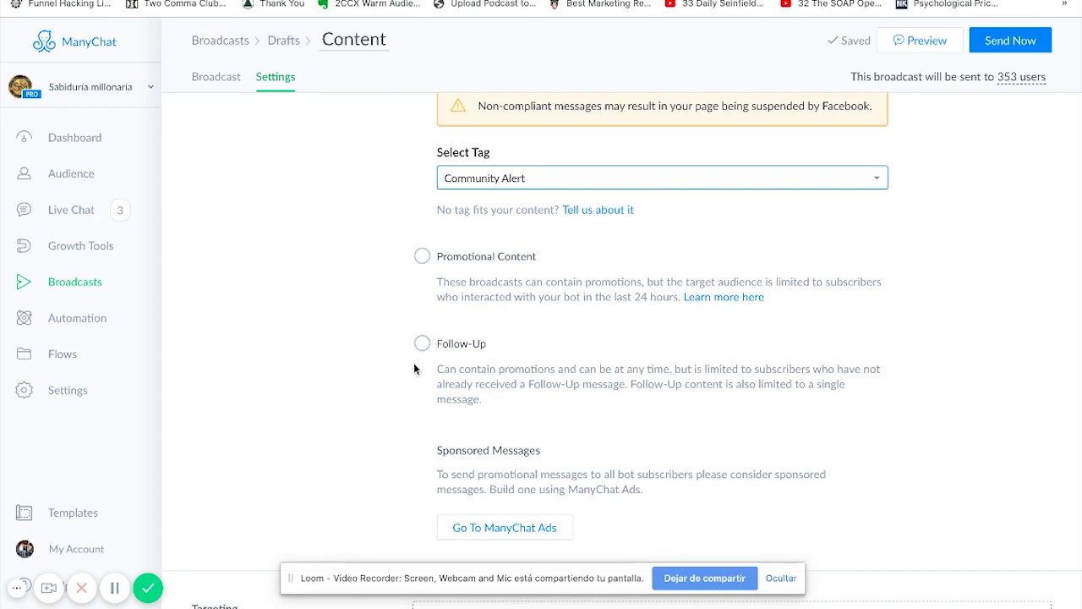
pyautogui.click(423, 266)
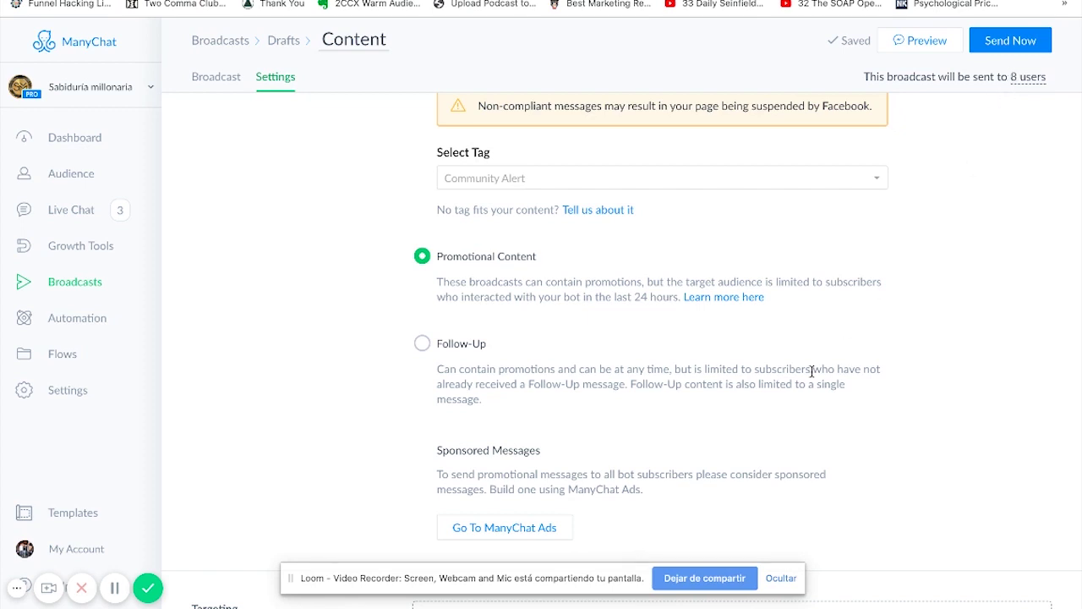
pyautogui.scroll(2, 505, 409)
pyautogui.click(422, 140)
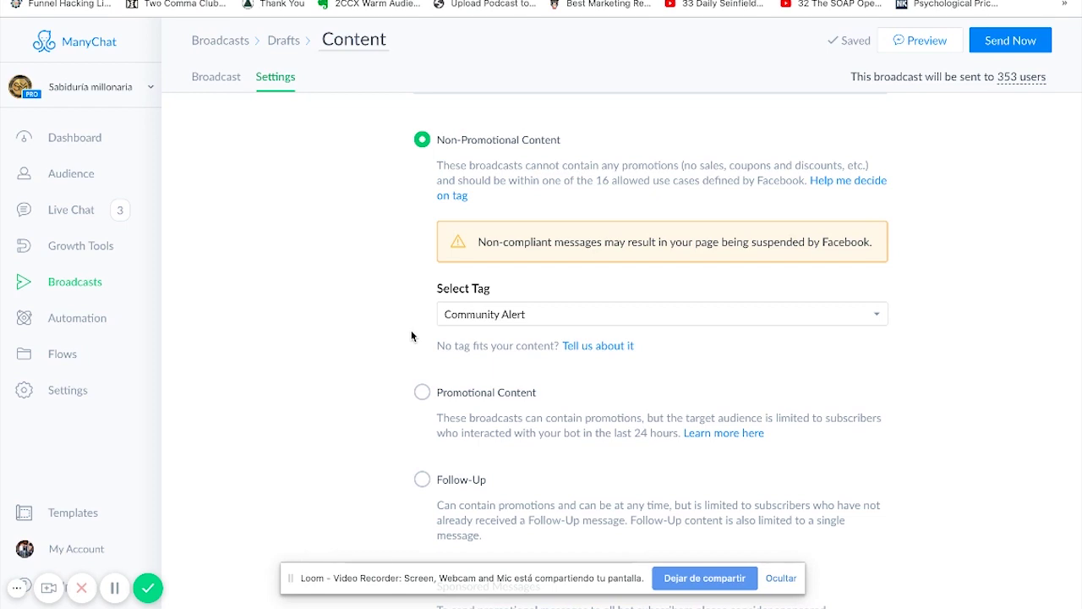
# Review the broadcast's Follow-Up, Sponsored Messages, Targeting and Schedule Broadcast settings
pyautogui.scroll(-5, 412, 335)
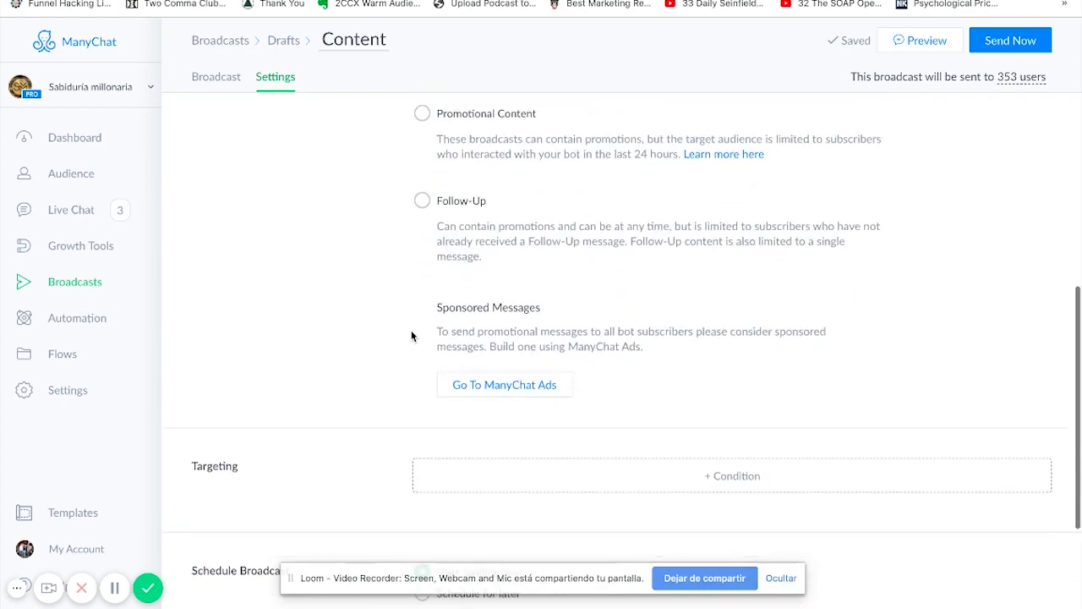
pyautogui.scroll(-1, 411, 335)
pyautogui.scroll(3, 411, 336)
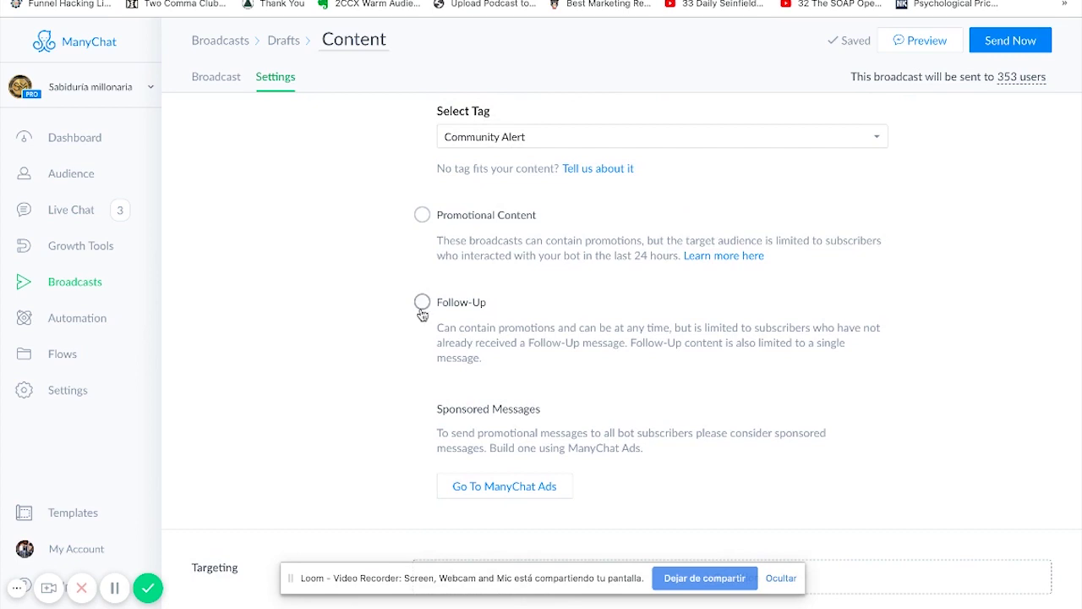
# Read the Follow-Up content description and set the broadcast's content type to Follow-Up
pyautogui.scroll(-1, 423, 313)
pyautogui.scroll(-1, 423, 314)
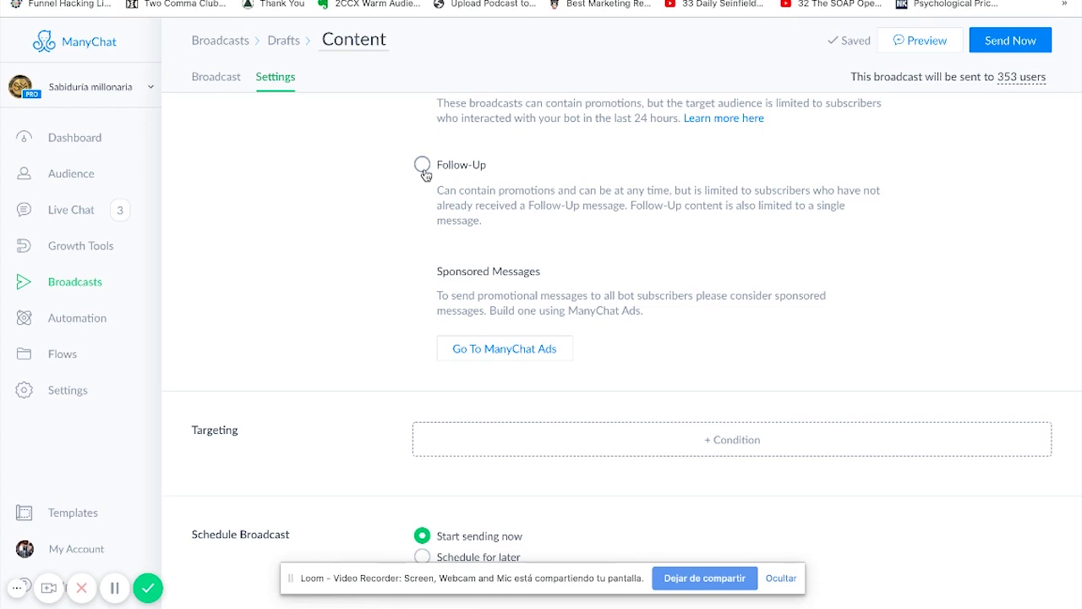
pyautogui.moveTo(435, 191); pyautogui.dragTo(509, 225)
pyautogui.scroll(1, 508, 220)
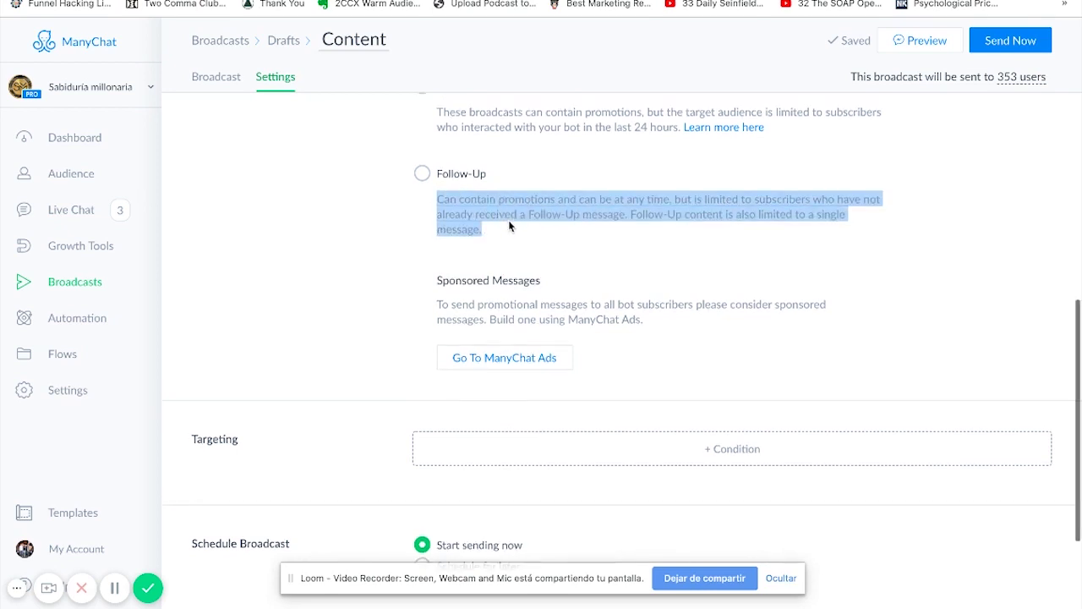
pyautogui.click(424, 213)
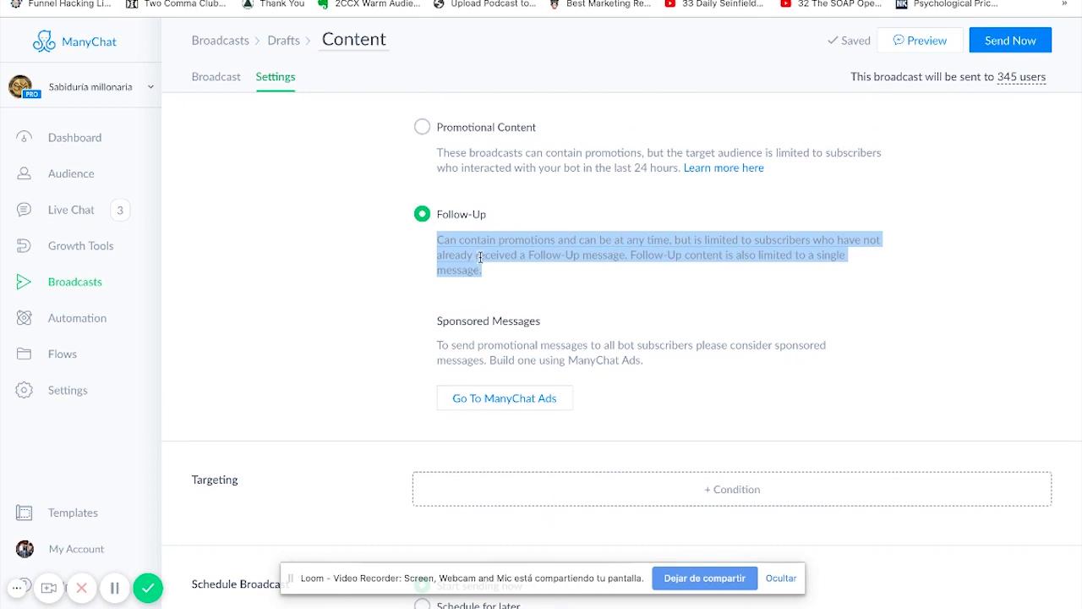
# Add a targeting condition so the broadcast reaches only users whose Tag is webinar
pyautogui.scroll(-2, 479, 257)
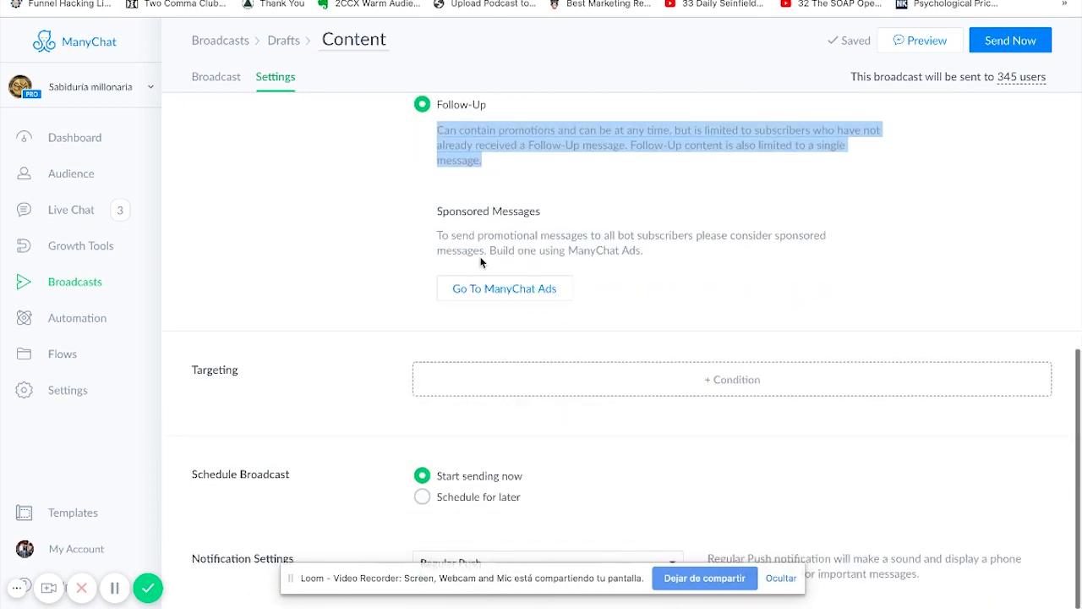
pyautogui.click(467, 394)
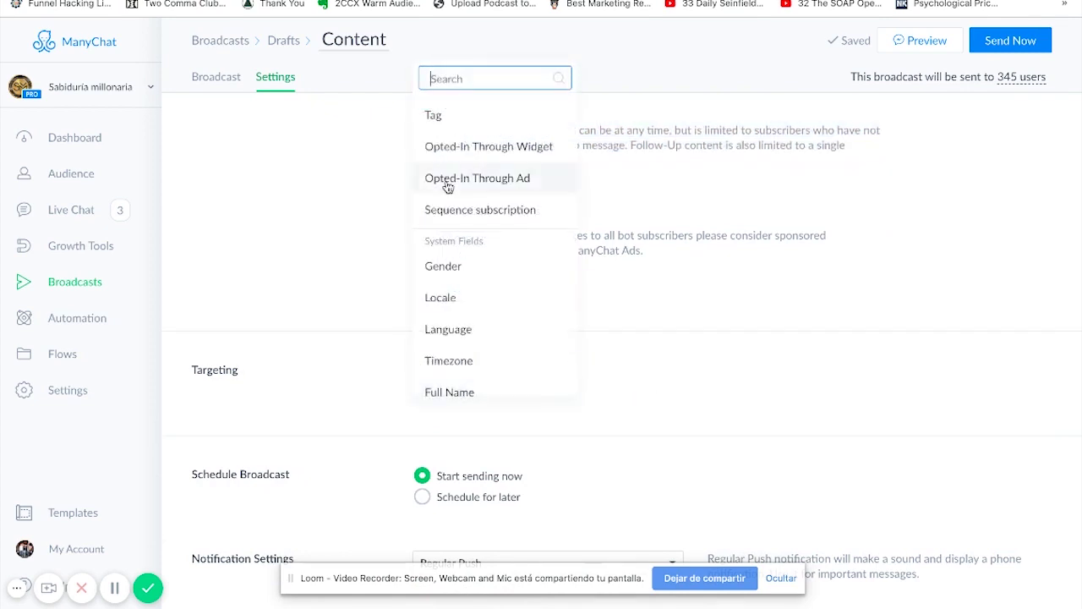
pyautogui.click(446, 117)
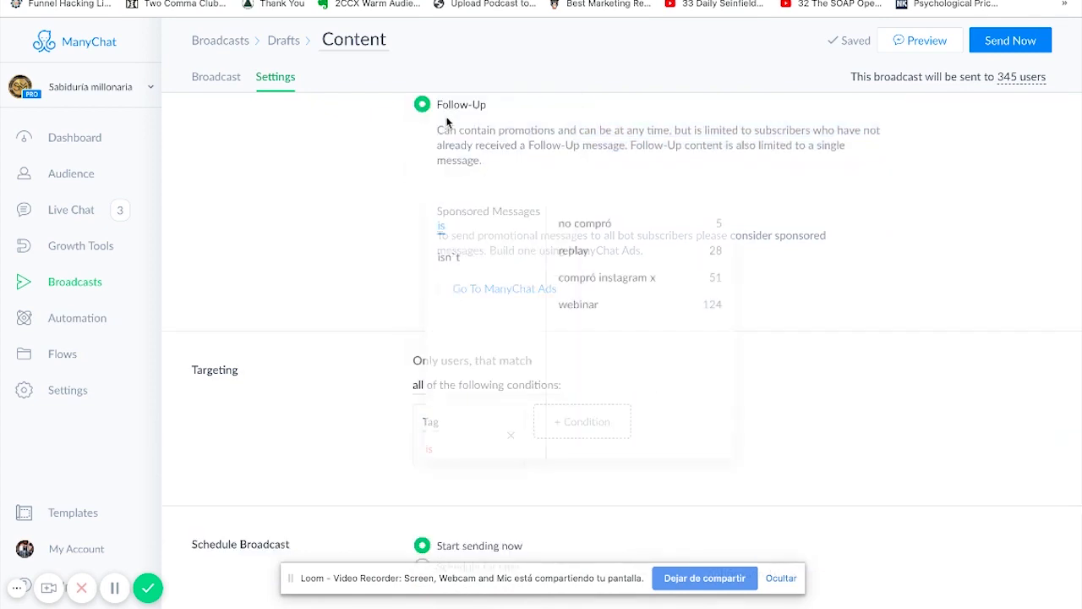
pyautogui.click(575, 301)
pyautogui.scroll(-1, 302, 377)
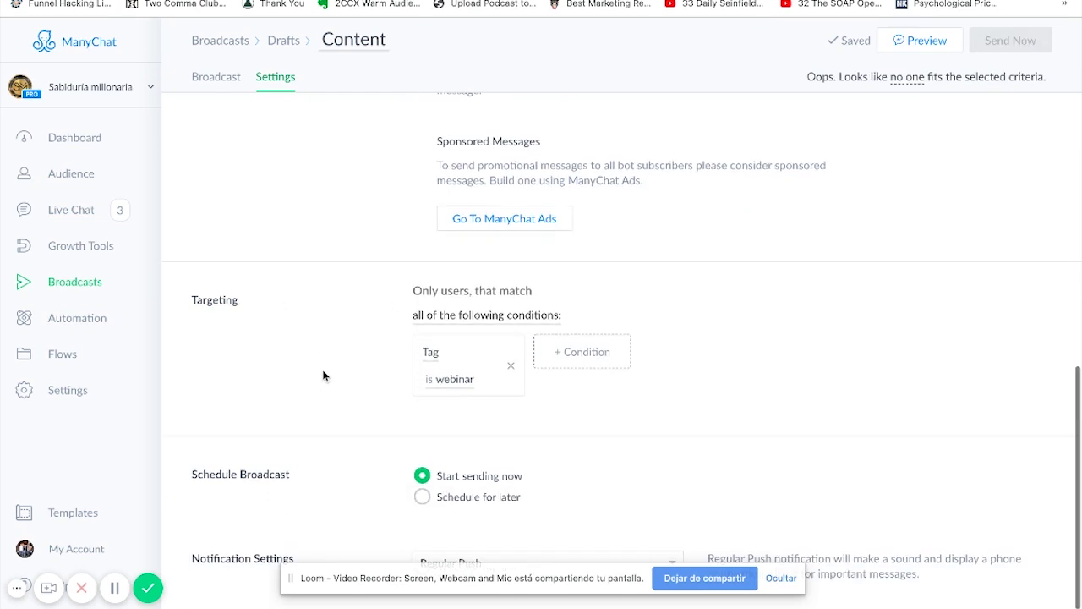
# Set the broadcast's timing to Schedule for later and look at the date and time picker without choosing a date
pyautogui.click(440, 498)
pyautogui.scroll(-1, 441, 503)
pyautogui.click(452, 499)
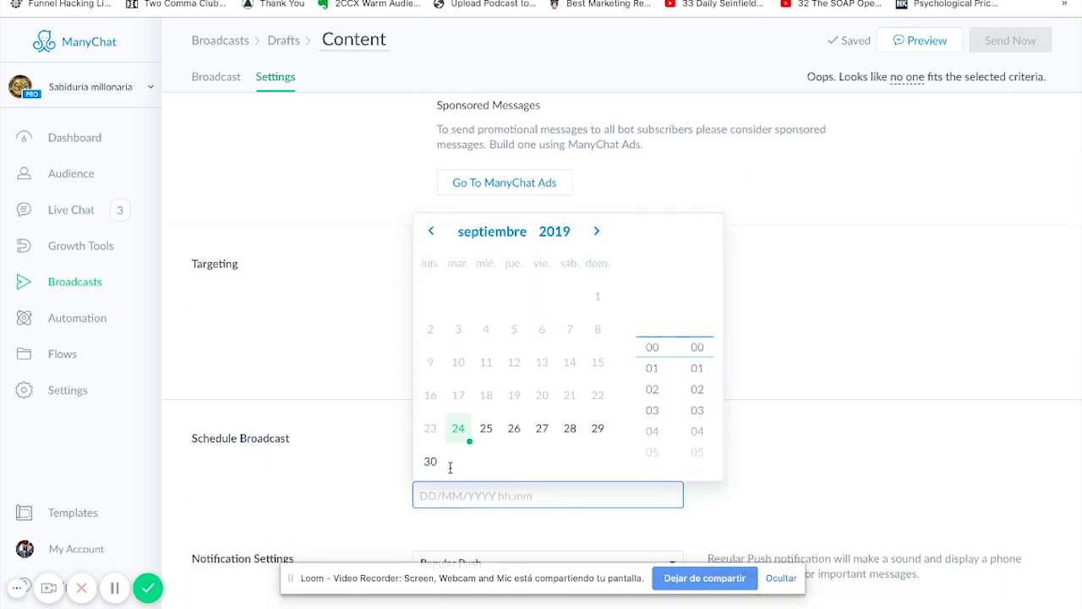
pyautogui.click(795, 332)
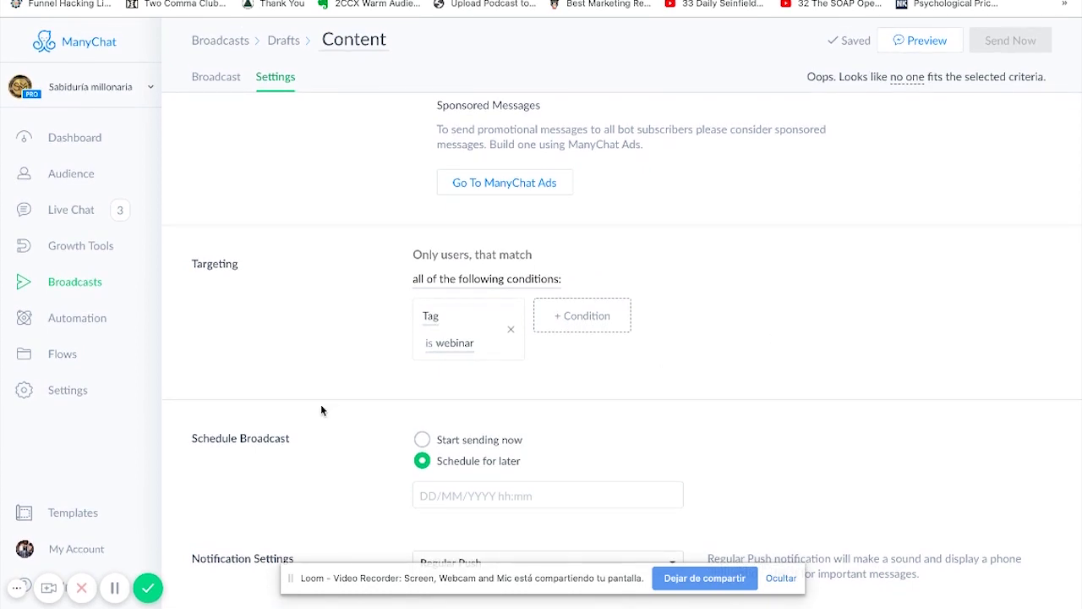
# Uncover the Notification Settings and review the push options, keeping Regular Push
pyautogui.moveTo(401, 591); pyautogui.dragTo(419, 431)
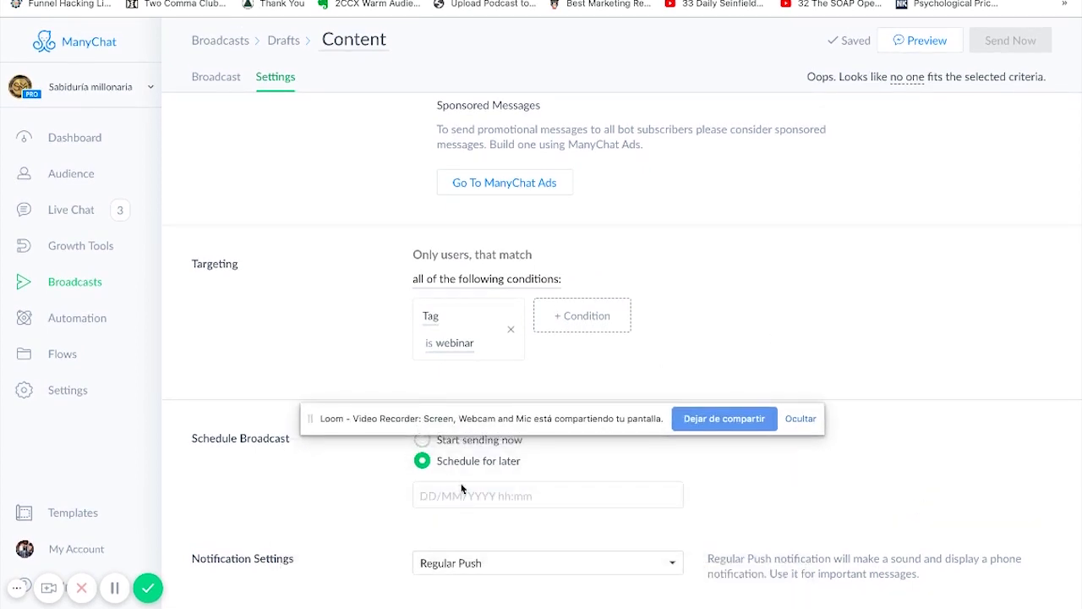
pyautogui.click(670, 558)
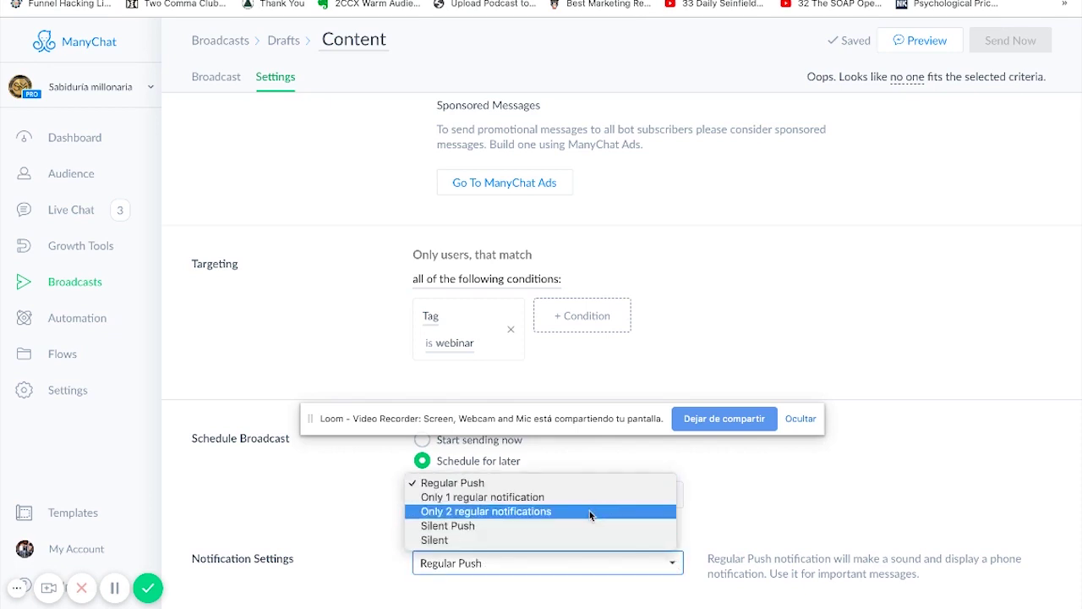
pyautogui.click(350, 525)
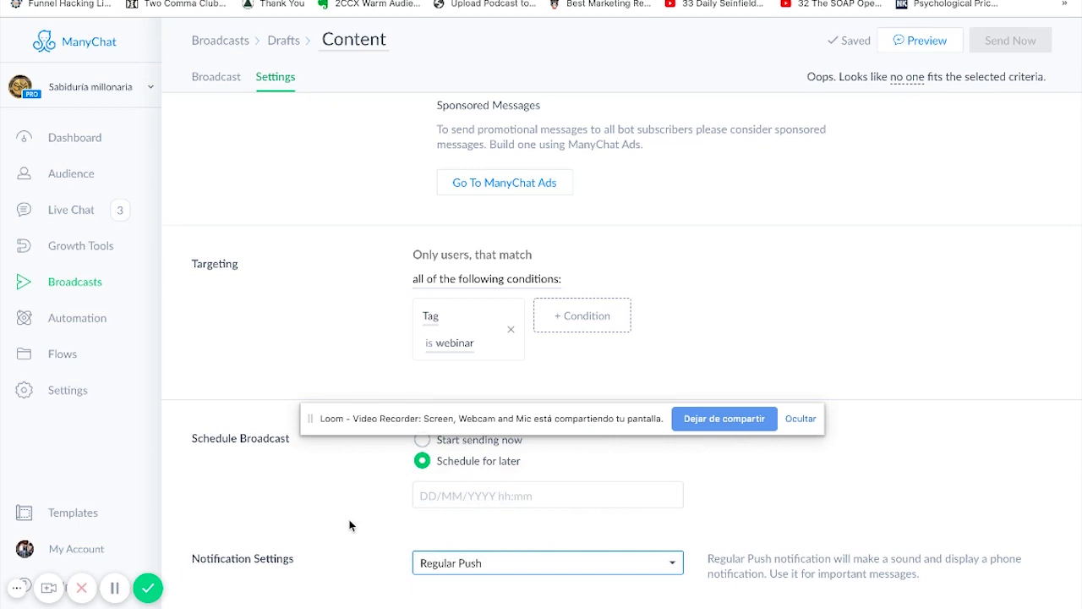
# Leave the broadcast's settings, return to the Broadcasts overview and delete the Content draft
pyautogui.scroll(8, 361, 232)
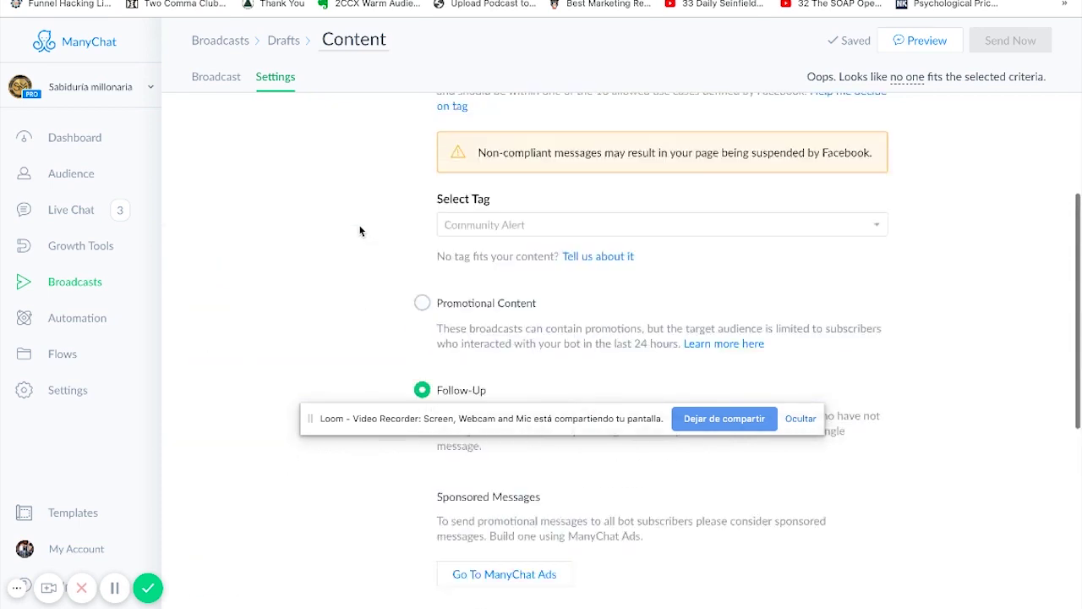
pyautogui.click(226, 83)
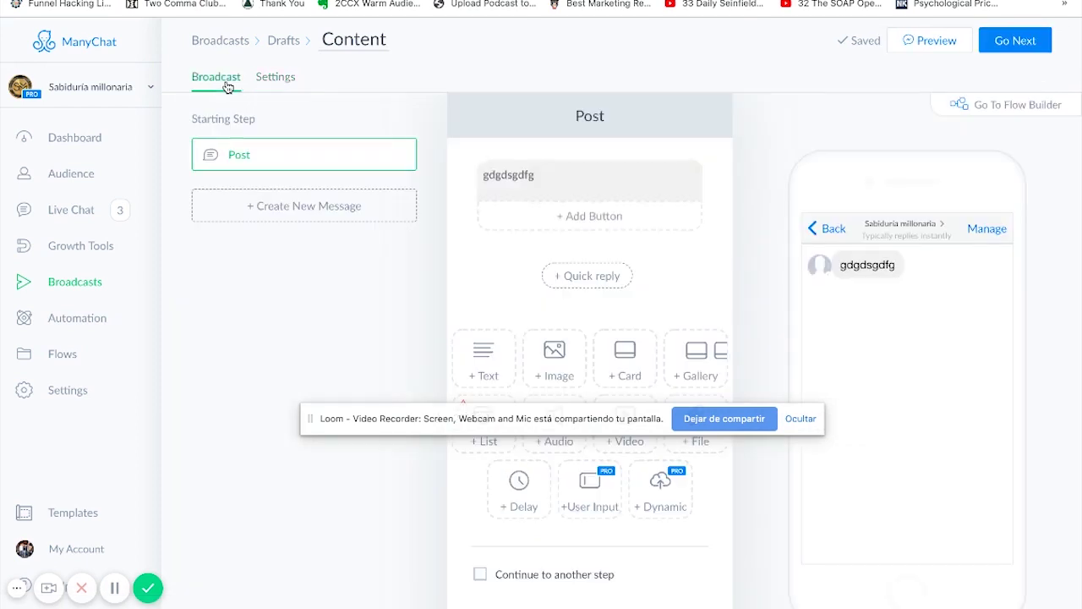
pyautogui.click(221, 42)
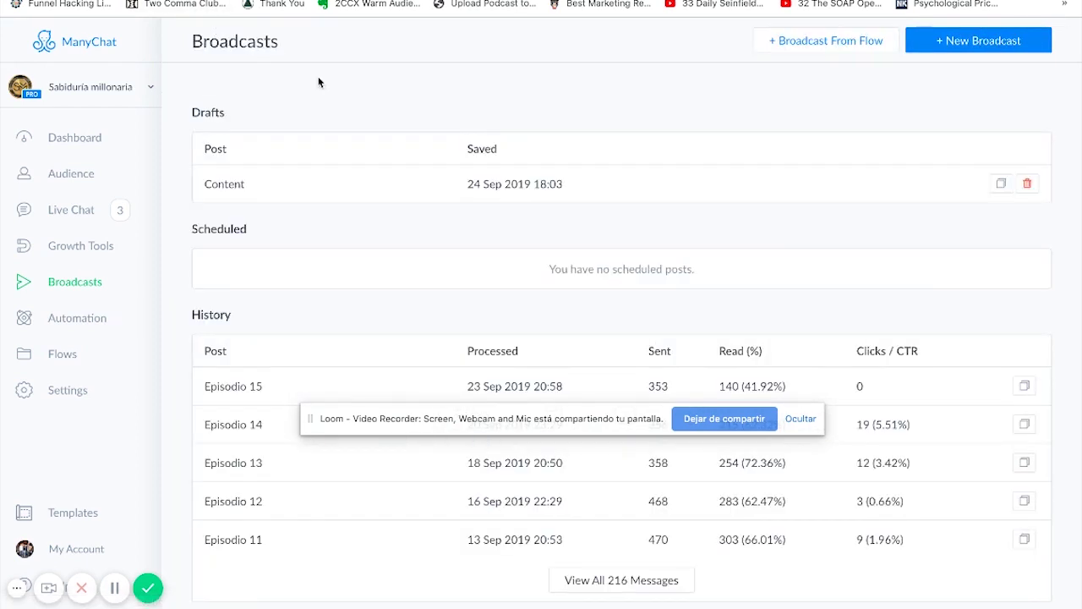
pyautogui.click(1027, 184)
pyautogui.click(667, 93)
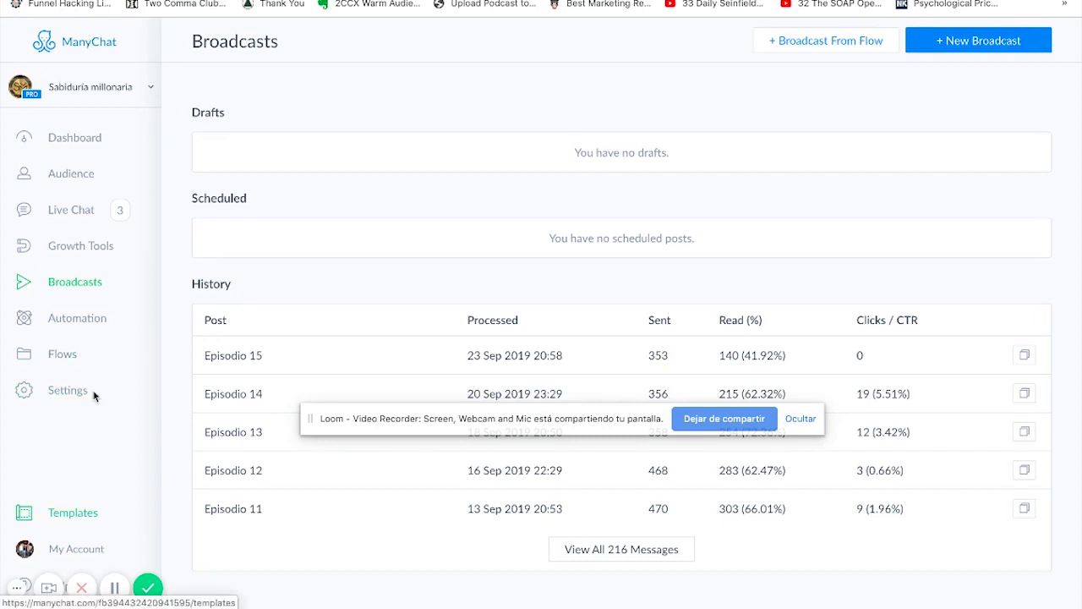
# Open the Automation section's Main Menu and disable the menu
pyautogui.click(101, 316)
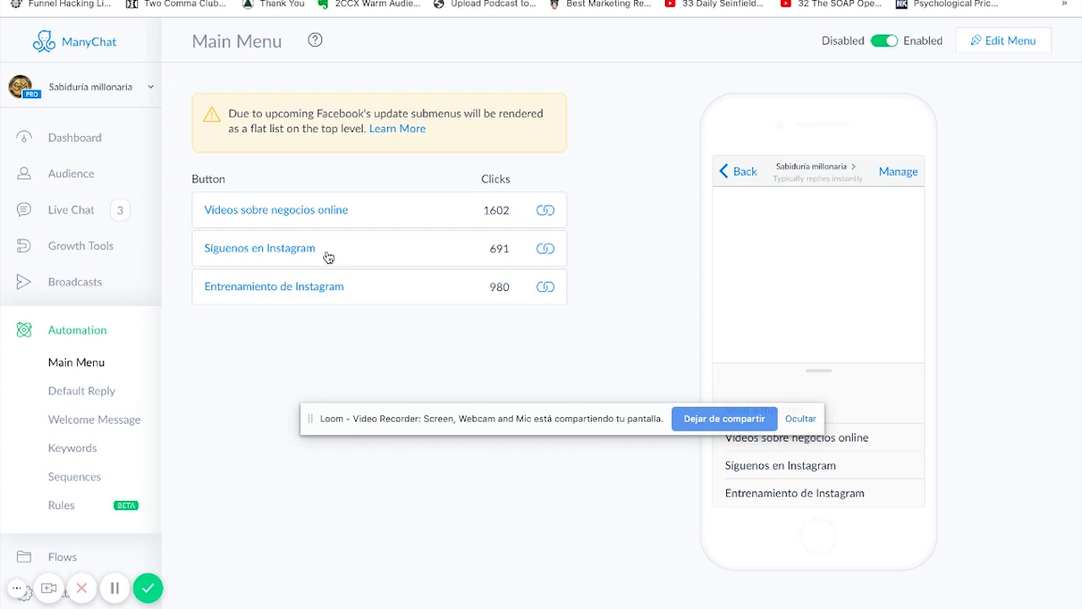
pyautogui.click(883, 40)
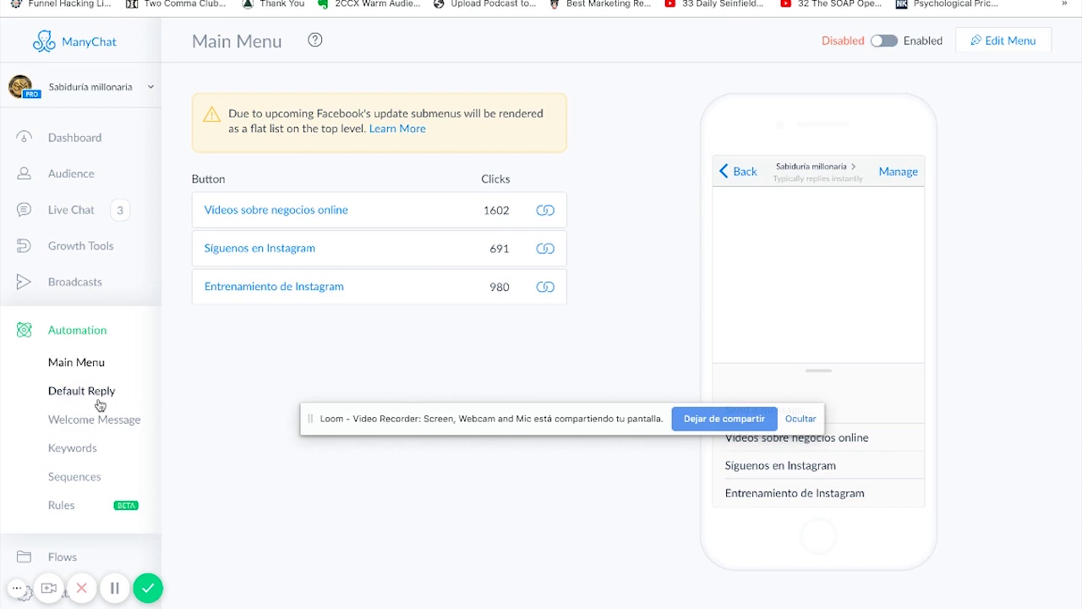
# View the Default Reply automation and disable the Welcome Message
pyautogui.scroll(-1, 119, 402)
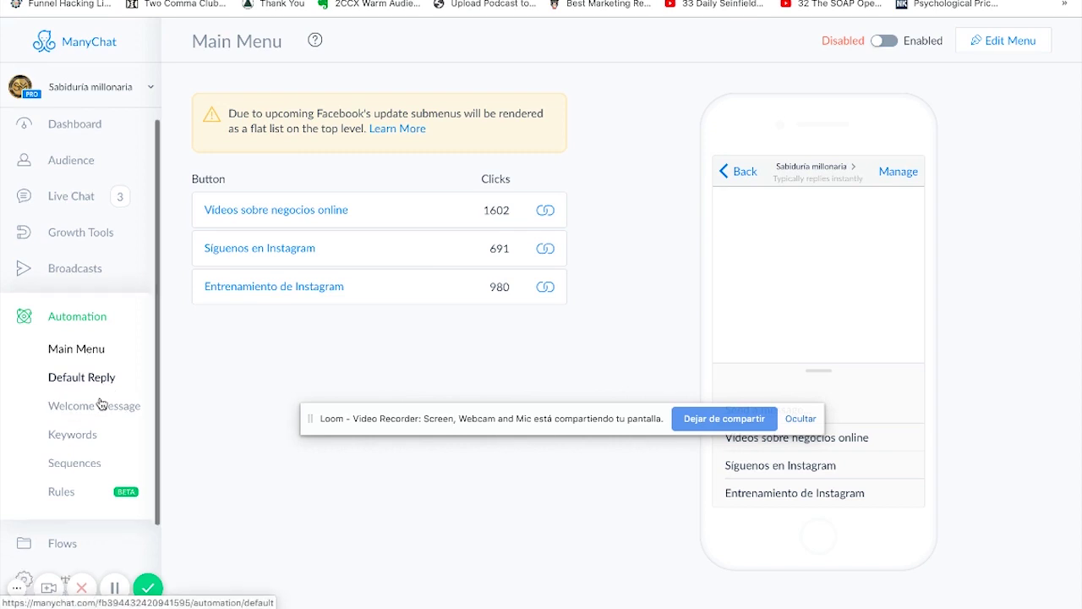
pyautogui.click(101, 391)
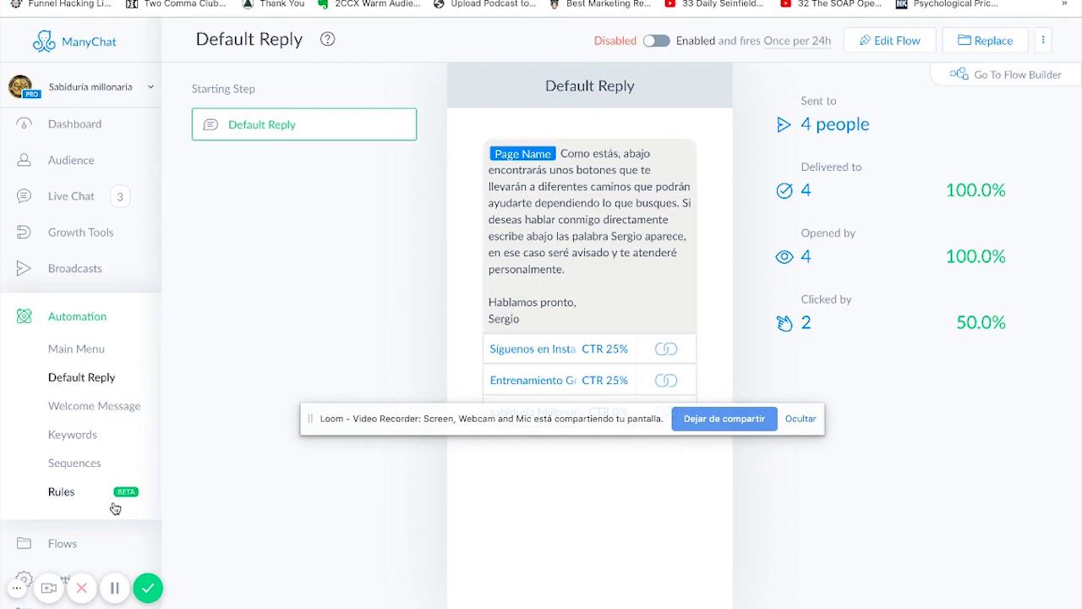
pyautogui.click(108, 412)
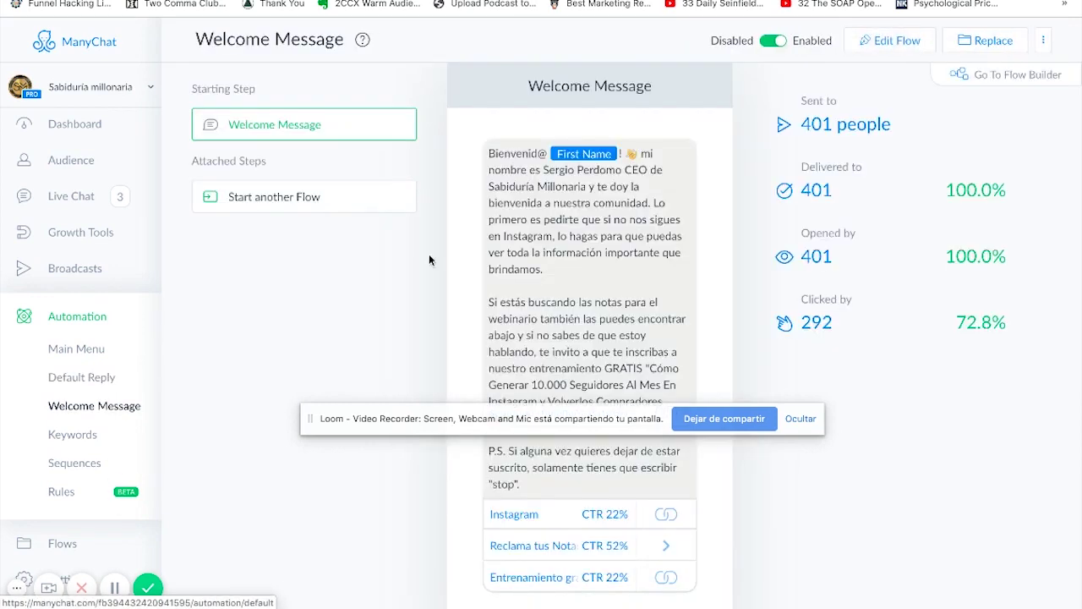
pyautogui.click(773, 39)
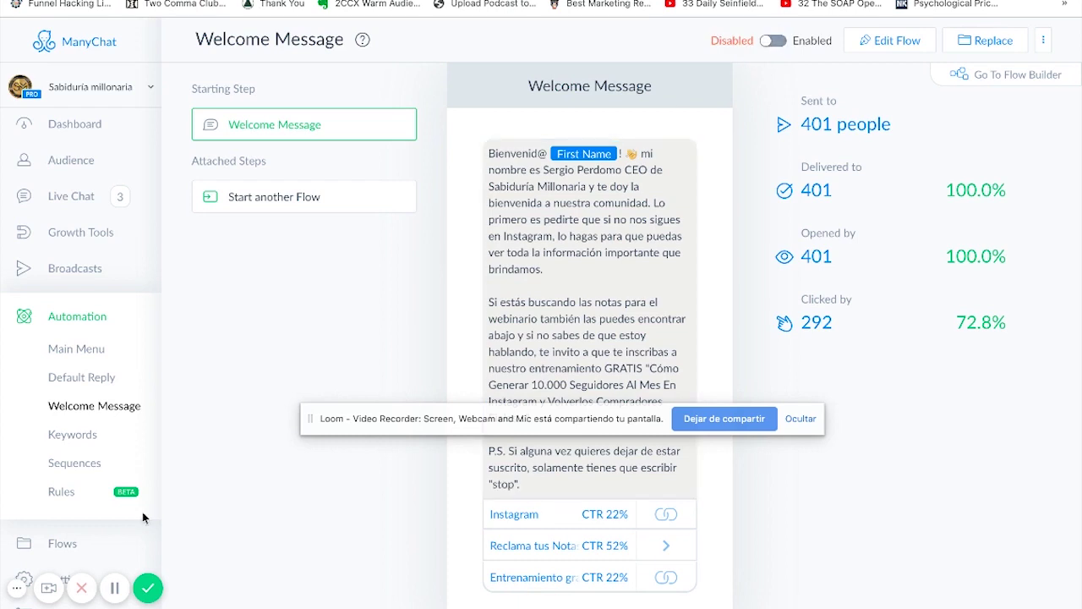
# Review the Keywords rules and the scheduled messages in the Webinar and Follow Up sequences
pyautogui.click(88, 439)
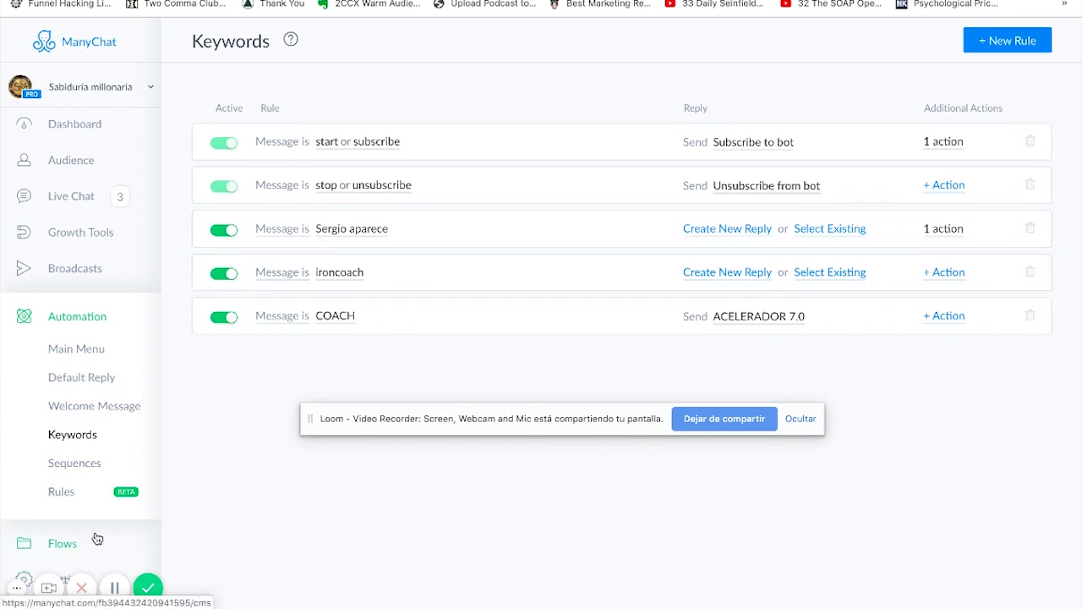
pyautogui.click(85, 474)
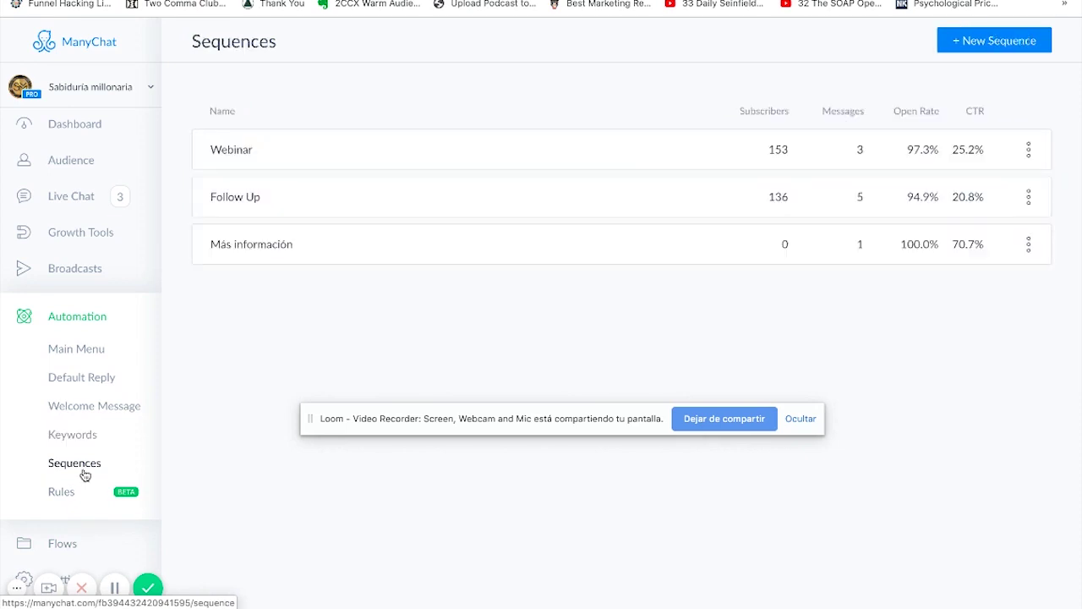
pyautogui.click(287, 144)
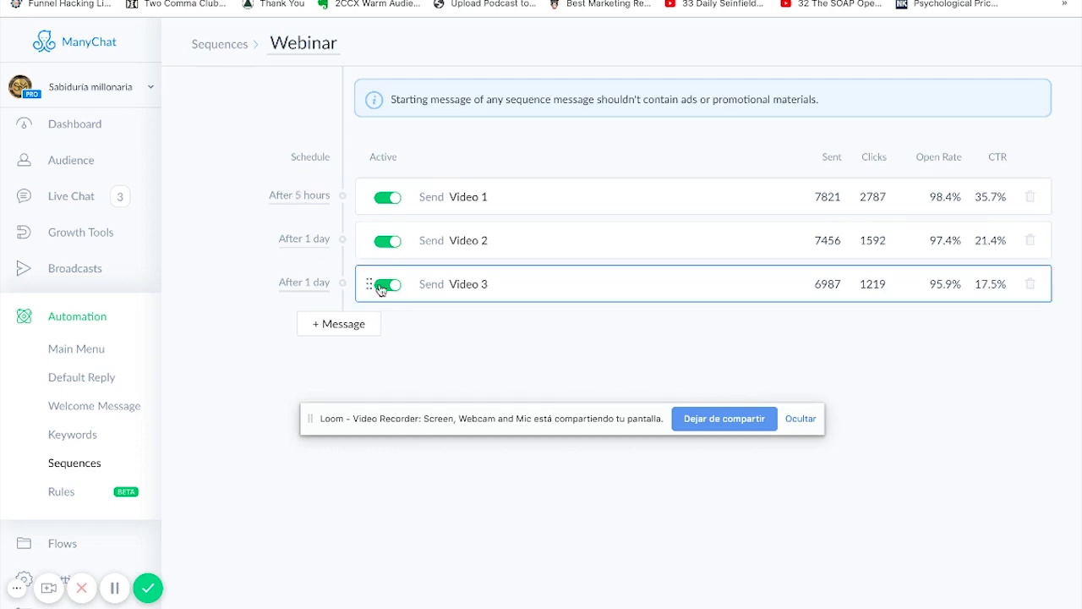
pyautogui.click(73, 465)
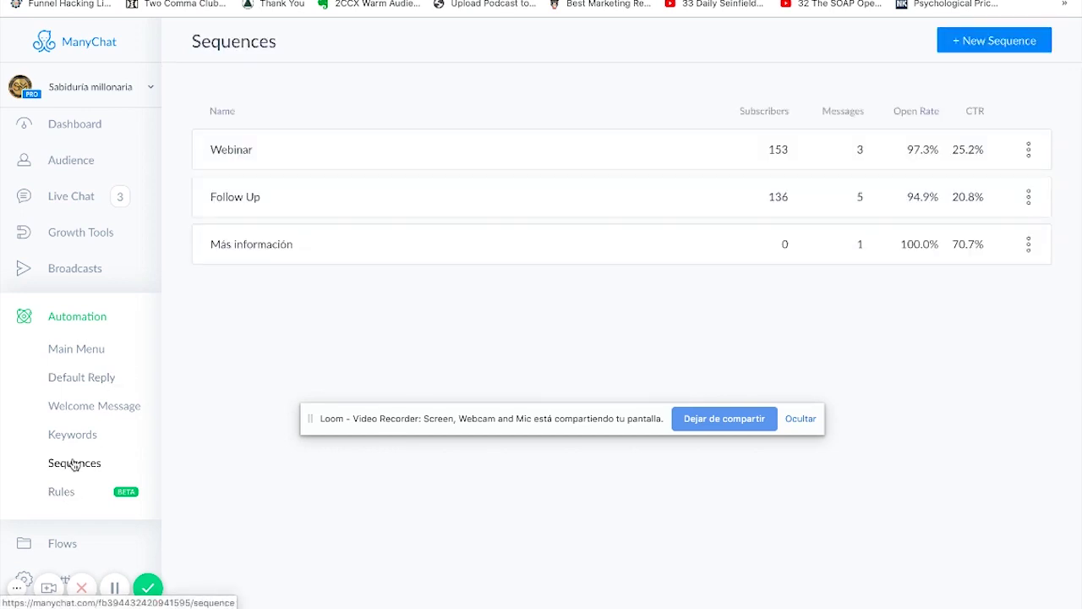
pyautogui.click(305, 195)
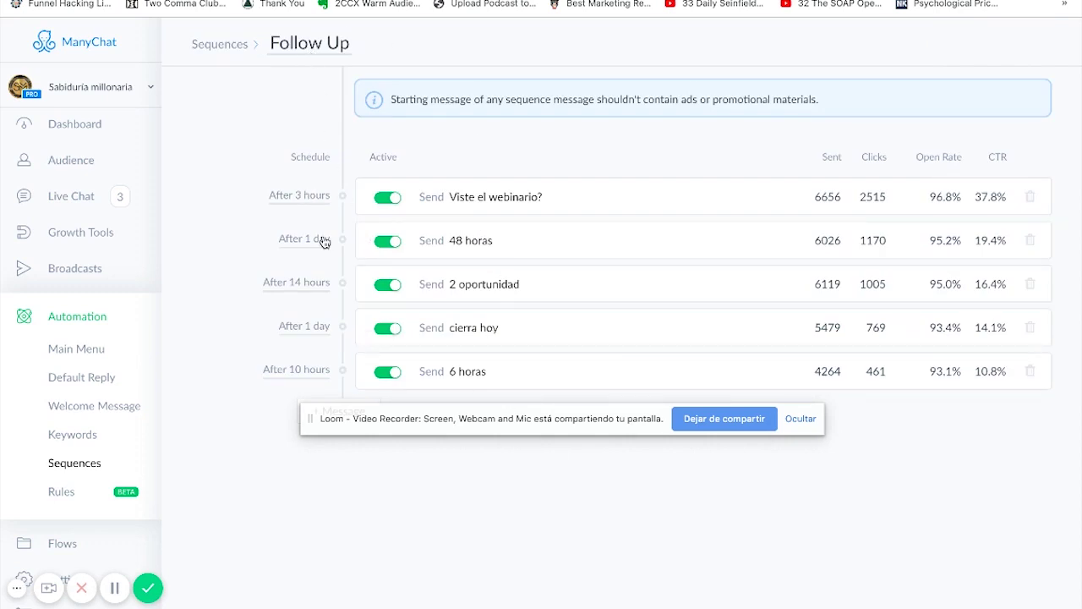
# View the Automation section's Rules page and the remaining sections below it
pyautogui.click(59, 492)
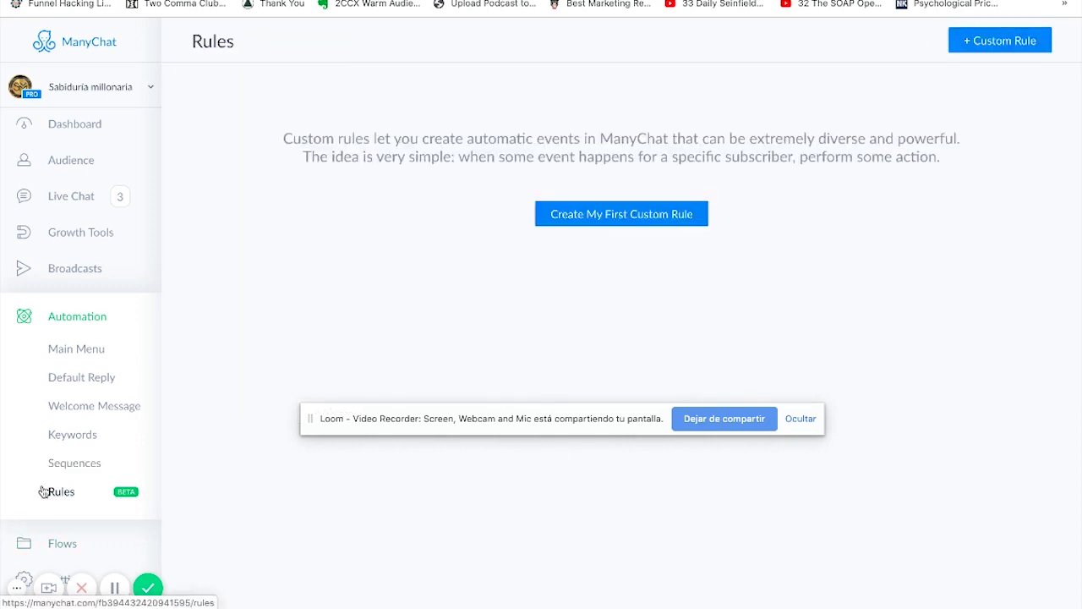
pyautogui.scroll(-2, 42, 491)
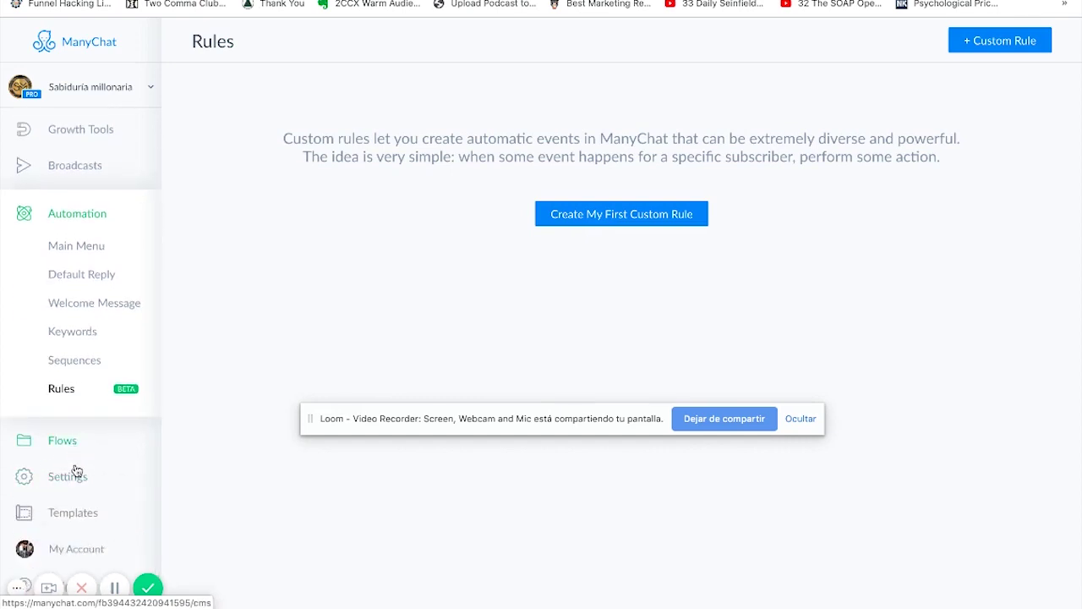
pyautogui.scroll(2, 76, 487)
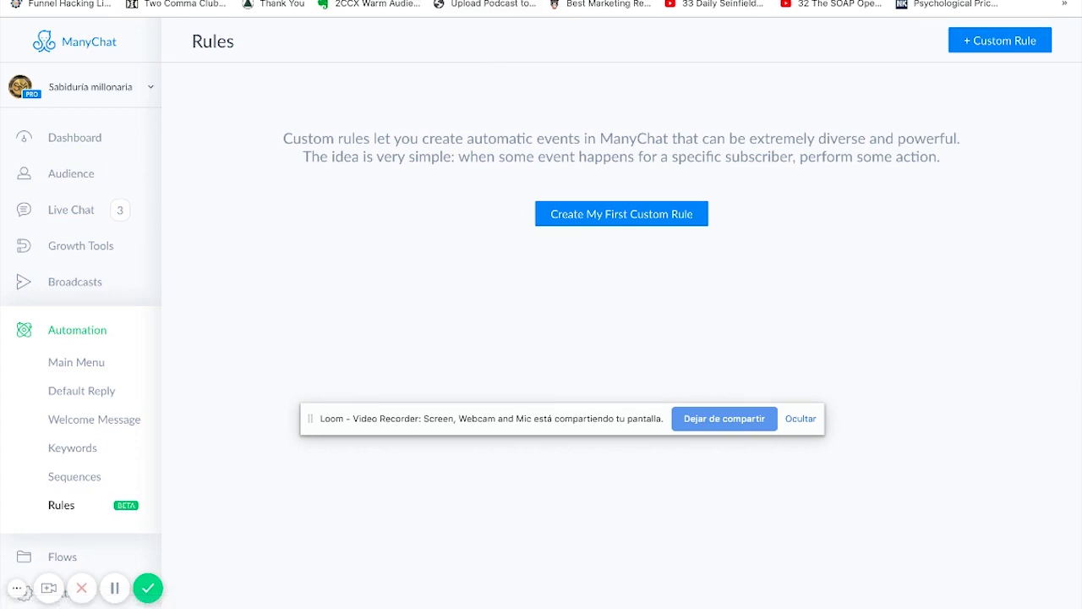
# Go to the ManyChat site in the current browser window
pyautogui.hotkey('ctrl', 'l')
pyautogui.write('many')
pyautogui.press('Escape')
pyautogui.press('Return')
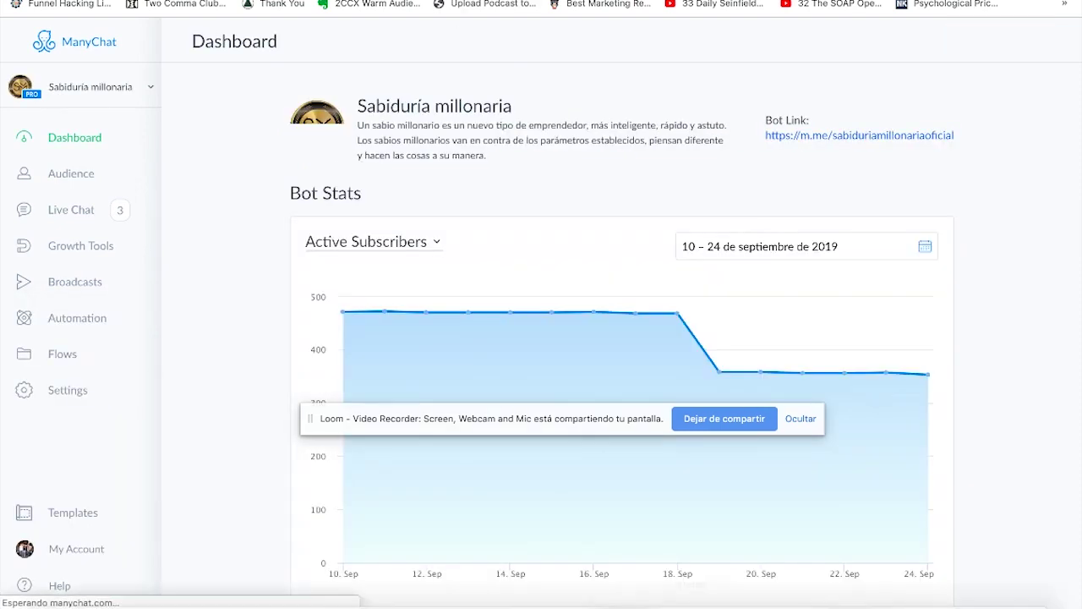
# Open a new incognito browser window and load the ManyChat homepage in it
pyautogui.rightClick(878, 583)
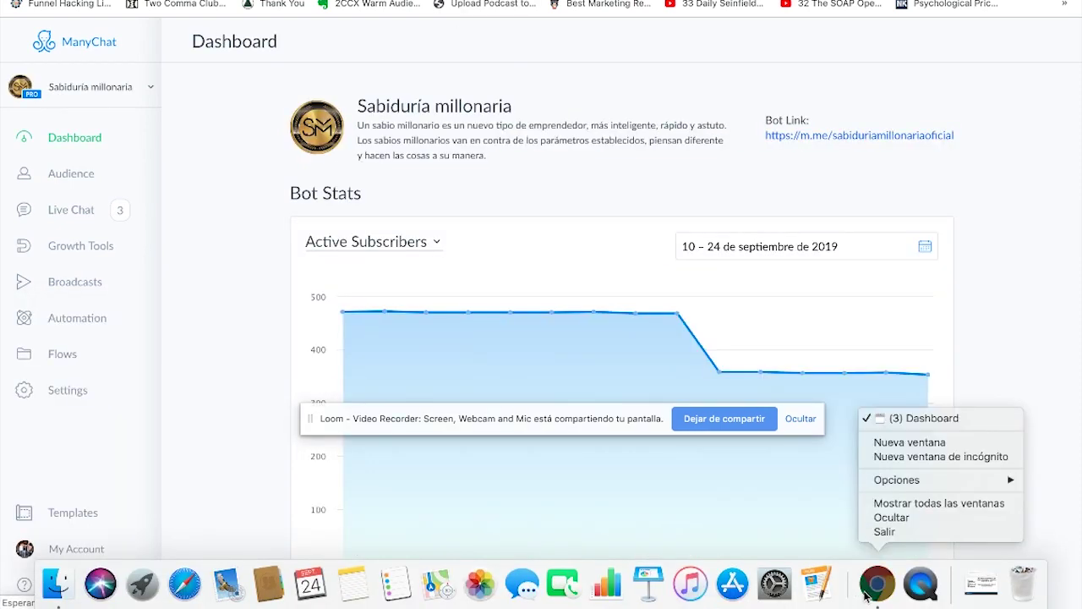
pyautogui.click(888, 455)
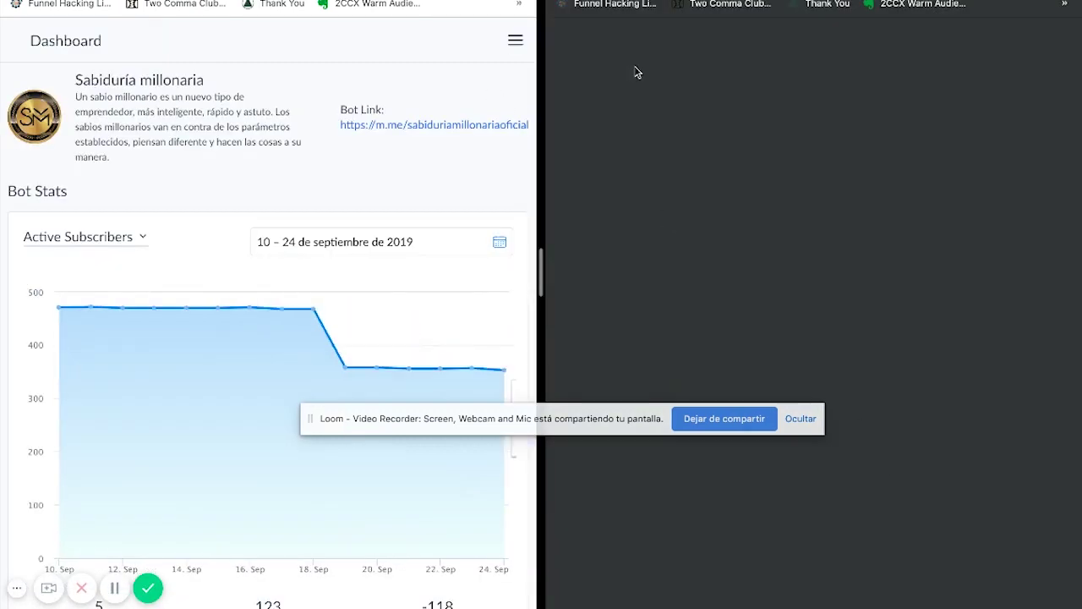
pyautogui.write('many')
pyautogui.press('Return')
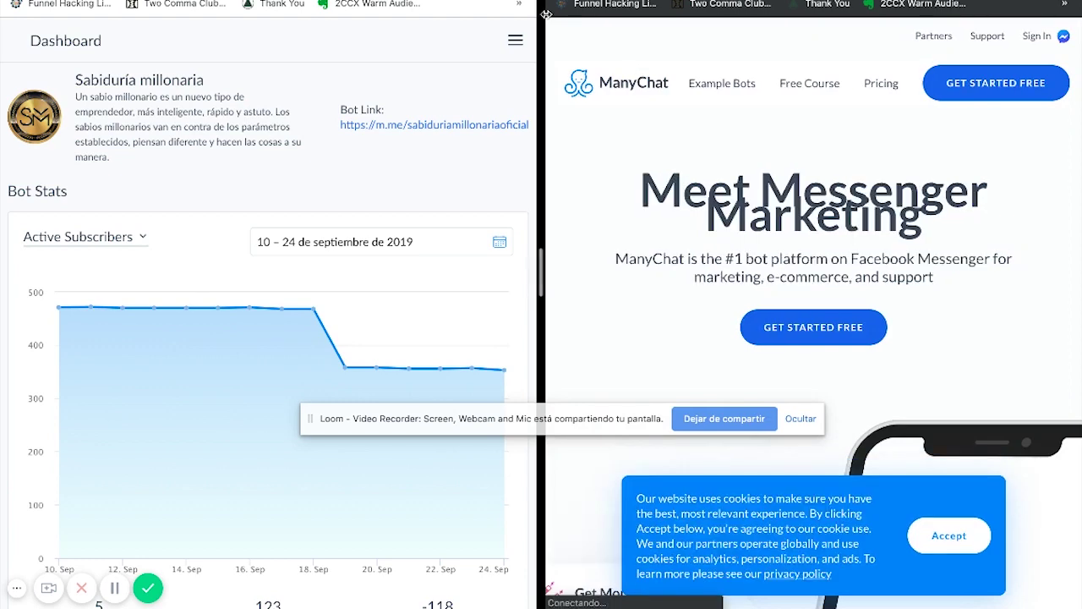
# Widen the incognito window, start the free ManyChat sign-up and agree to the Terms of Service and Privacy Policy
pyautogui.moveTo(198, 12); pyautogui.dragTo(293, 63)
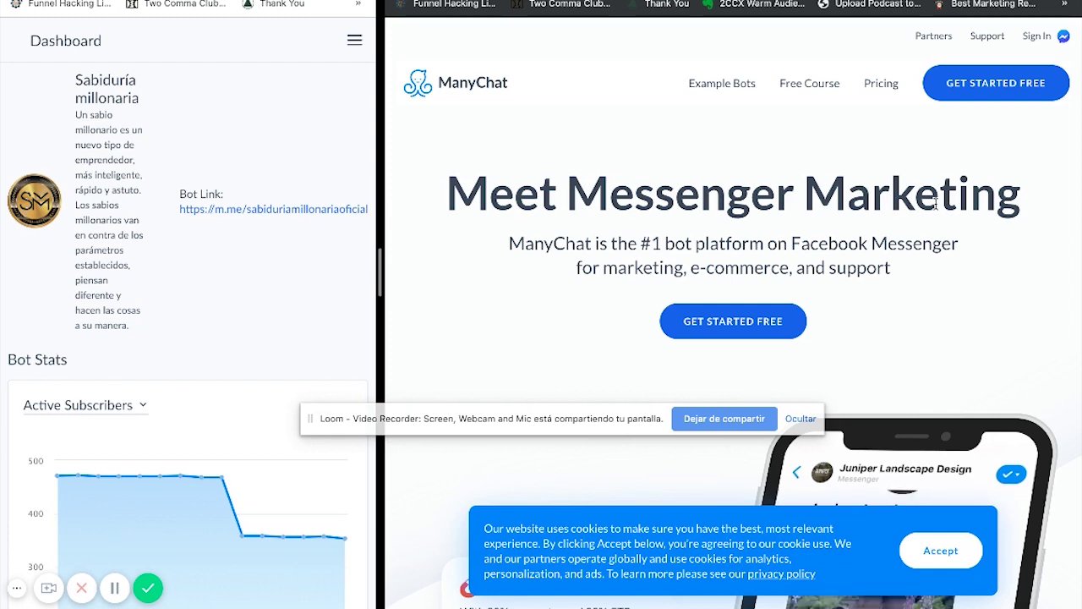
pyautogui.click(994, 90)
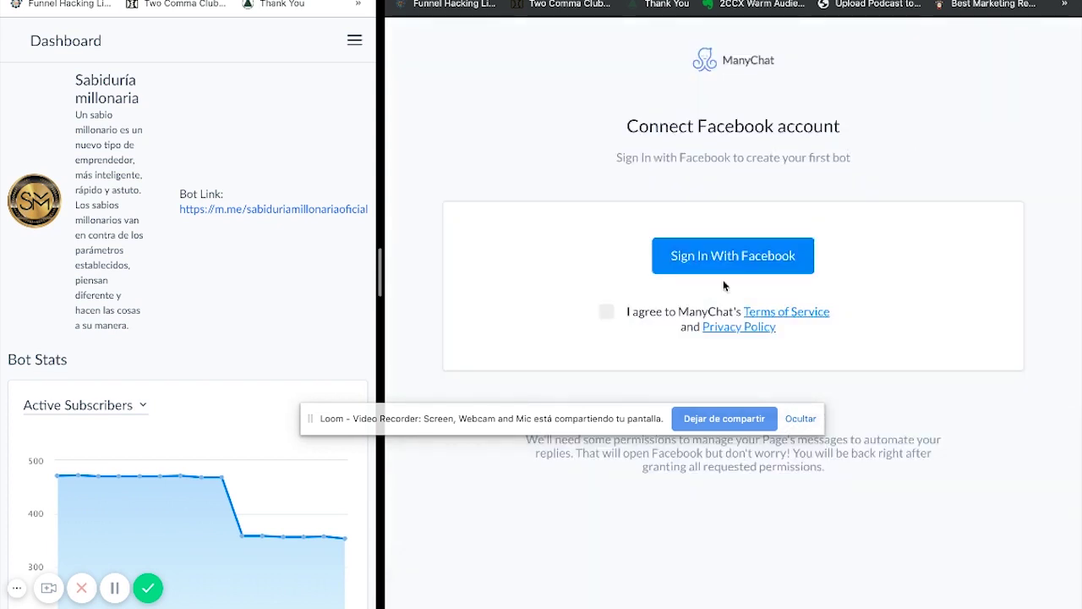
pyautogui.click(604, 313)
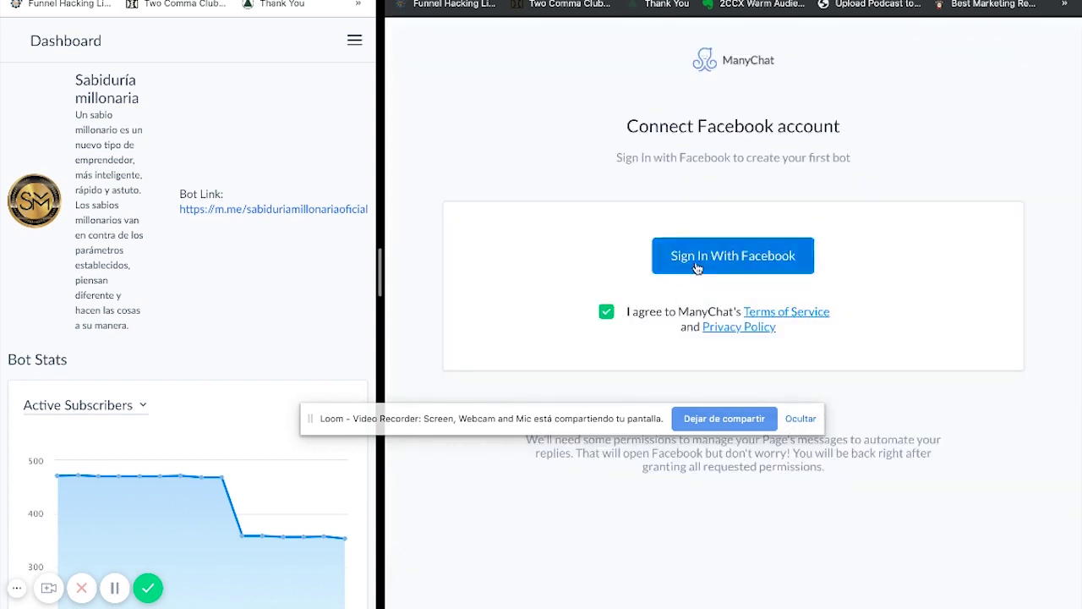